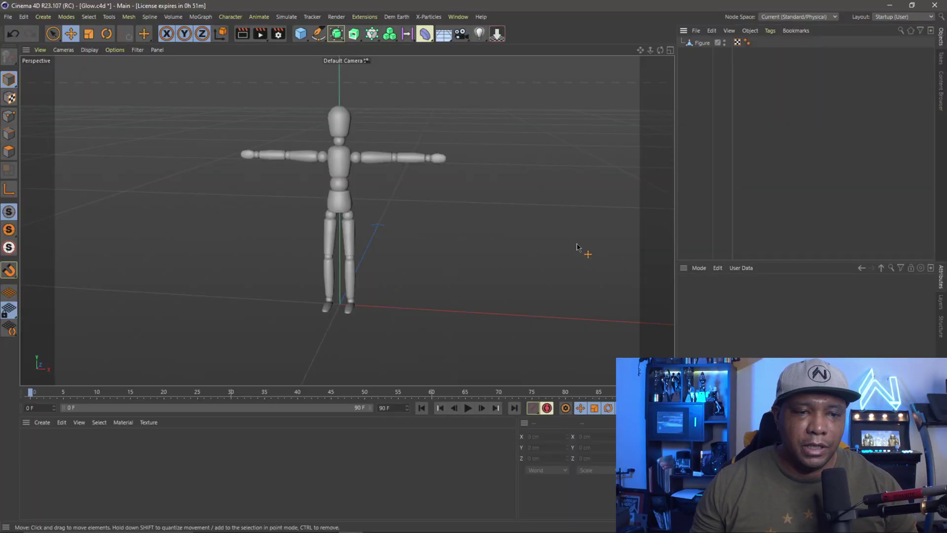
- With the Figure selected, create a new material and name it Glow
{"action": "left_click", "coordinate": [701, 43]}
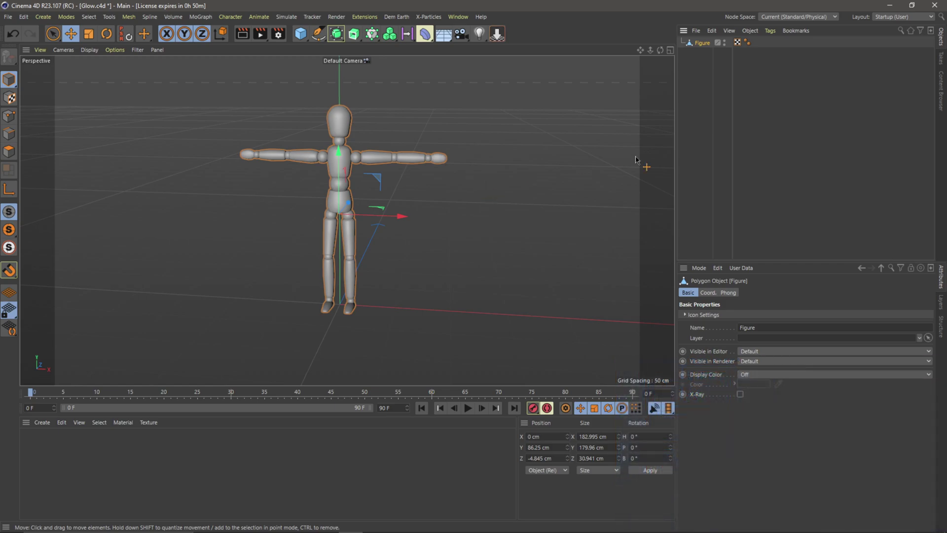
{"action": "double_click", "coordinate": [133, 458]}
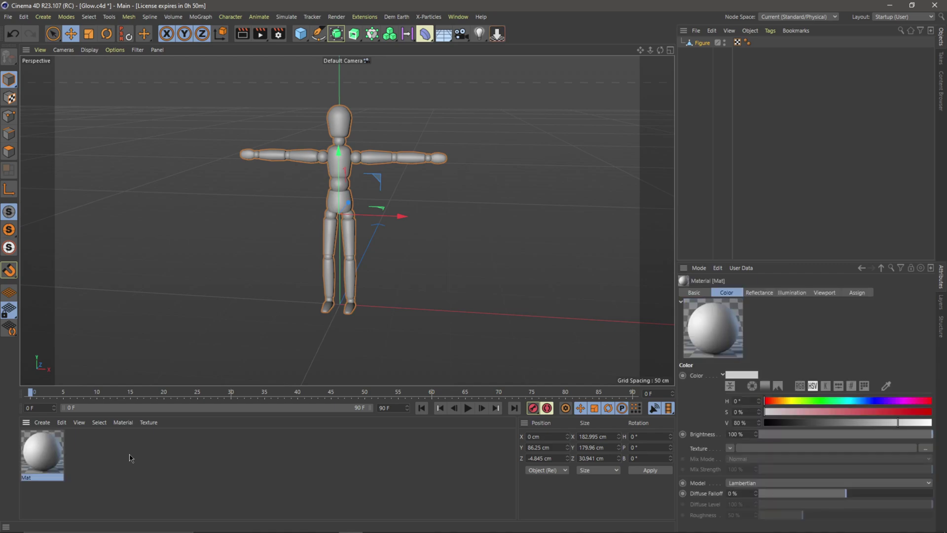
{"action": "double_click", "coordinate": [48, 478]}
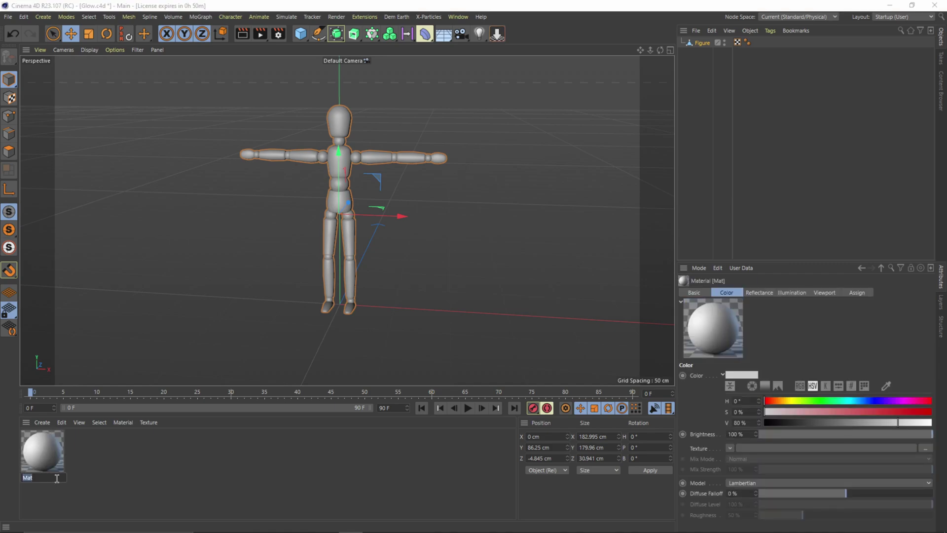
{"action": "key", "text": "Return"}
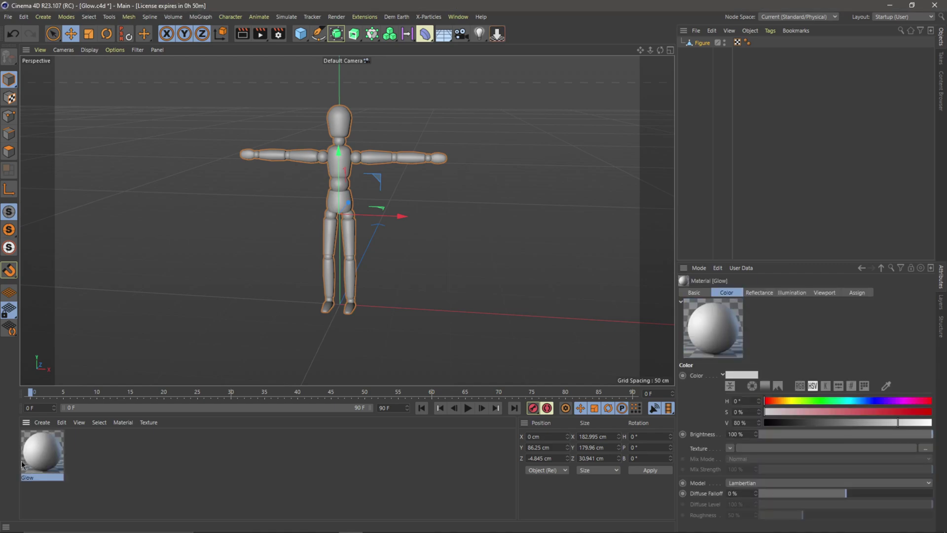
- In the Glow material, turn Reflectance off and Luminance on
{"action": "double_click", "coordinate": [39, 454]}
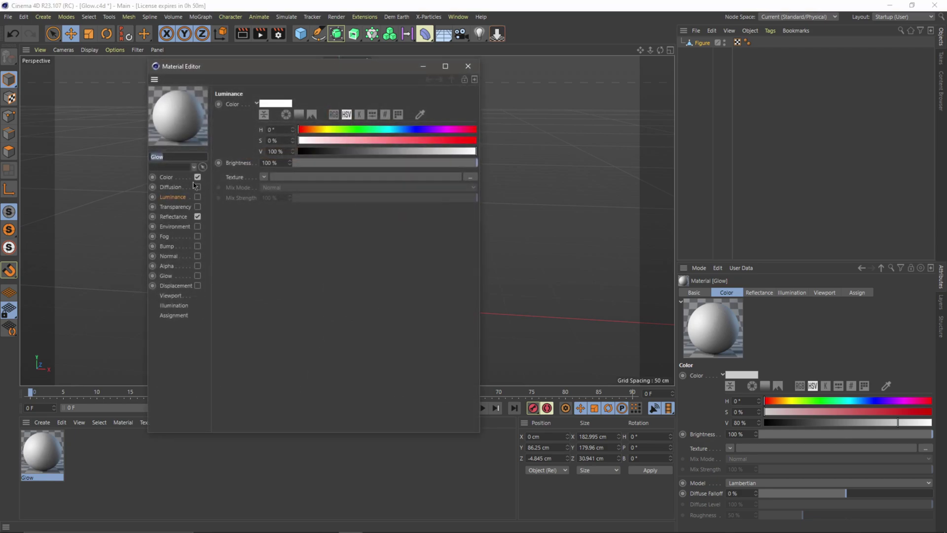
{"action": "left_click", "coordinate": [166, 177]}
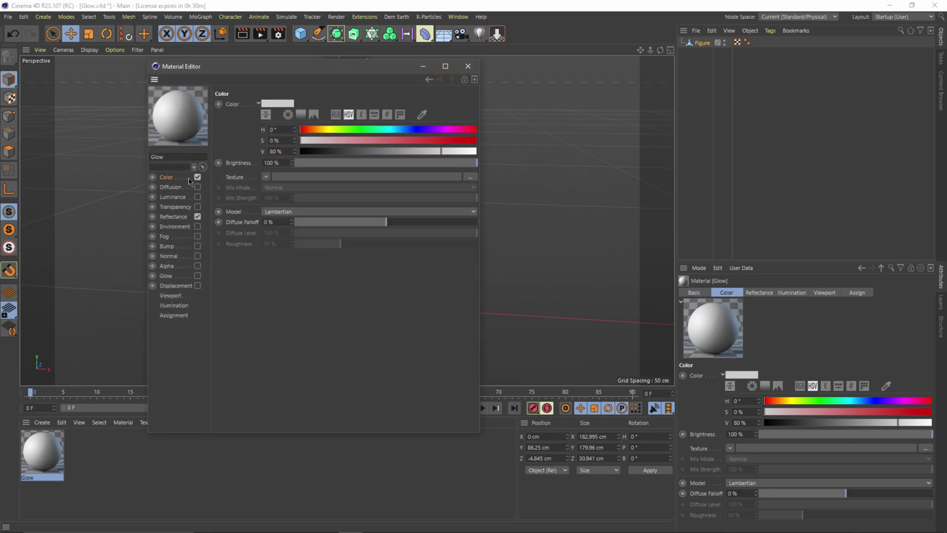
{"action": "left_click", "coordinate": [197, 217]}
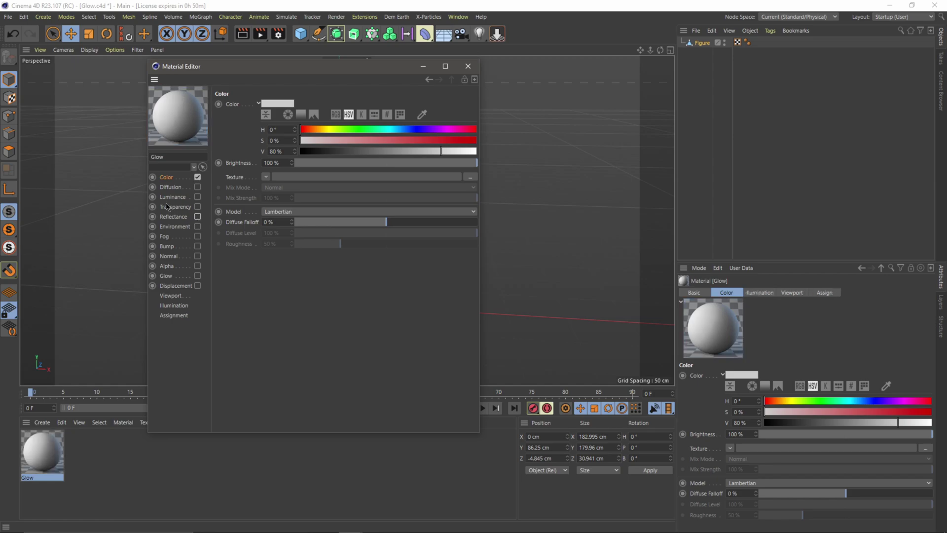
{"action": "left_click", "coordinate": [173, 197]}
{"action": "left_click", "coordinate": [197, 197]}
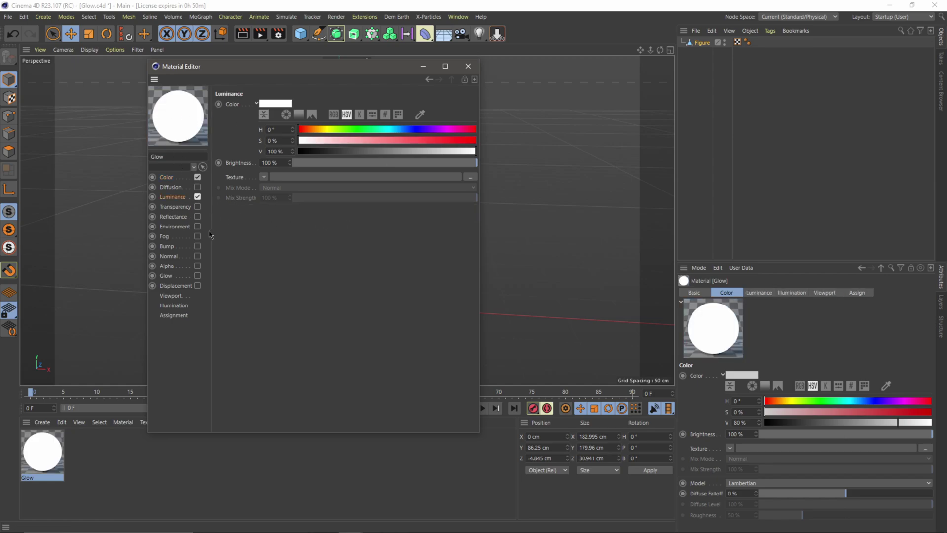
{"action": "left_click", "coordinate": [468, 67]}
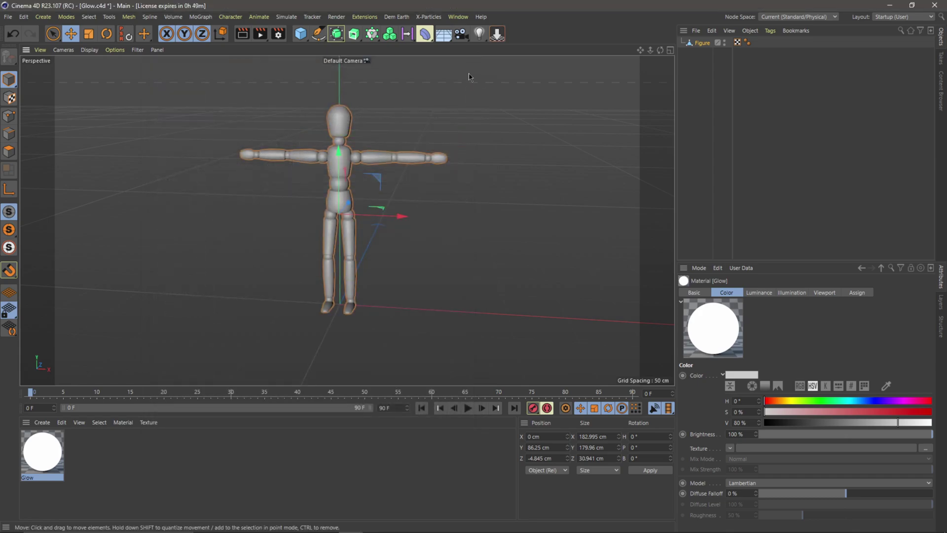
- Bring up Project Settings (Ctrl+D) to view the Cineware polygon cache option
{"action": "key", "text": "ctrl+d"}
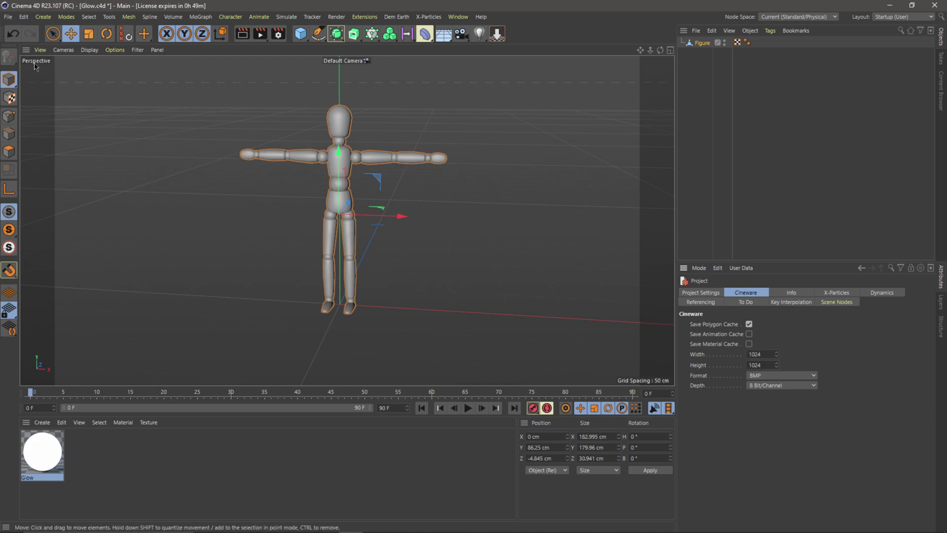
- Save the scene as Glow.c4d on the Desktop using Save Project As
{"action": "left_click", "coordinate": [9, 16]}
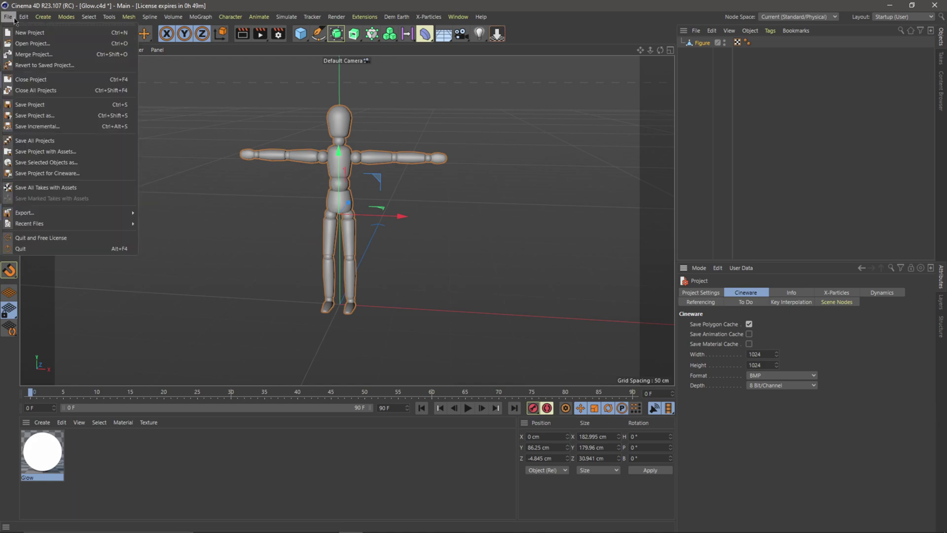
{"action": "left_click", "coordinate": [35, 115]}
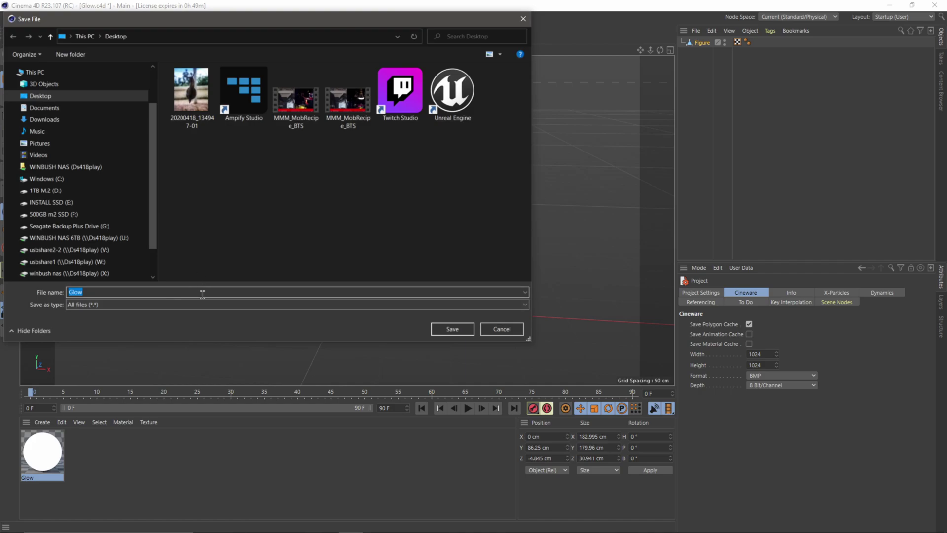
{"action": "type", "text": "G"}
{"action": "left_click", "coordinate": [452, 330]}
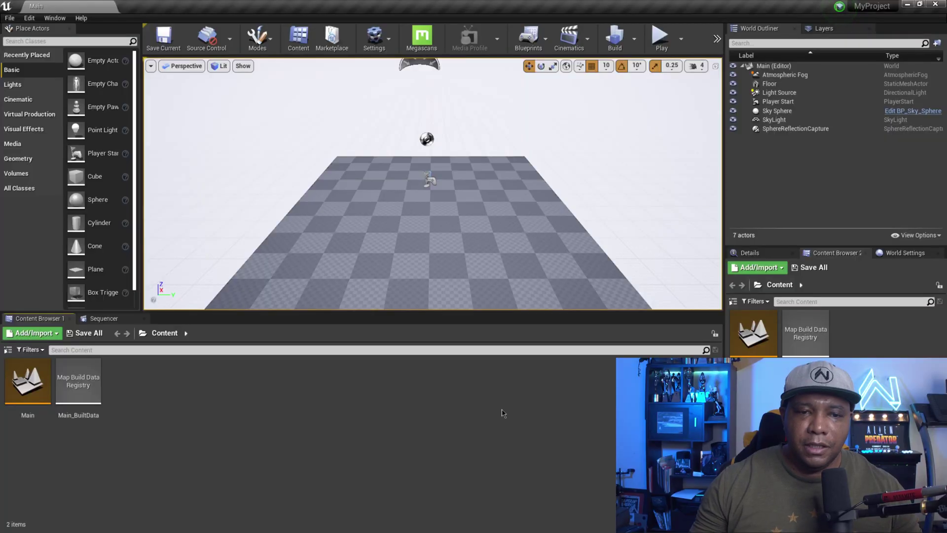
- Find the Datasmith C4D Importer plugin by searching 'c4d', enable it, and restart the editor
{"action": "left_click", "coordinate": [386, 37]}
{"action": "left_click", "coordinate": [389, 85]}
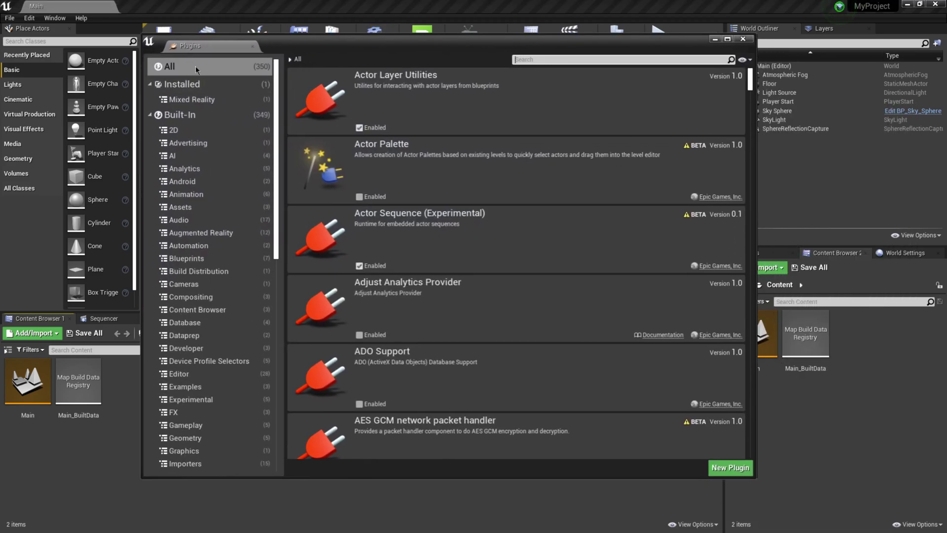
{"action": "left_click", "coordinate": [535, 60]}
{"action": "type", "text": "c4d"}
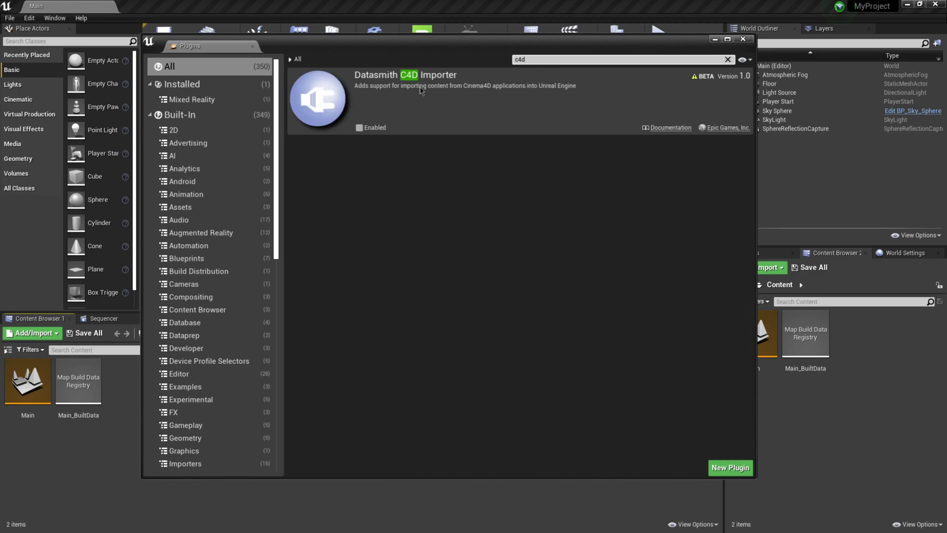
{"action": "left_click", "coordinate": [366, 127]}
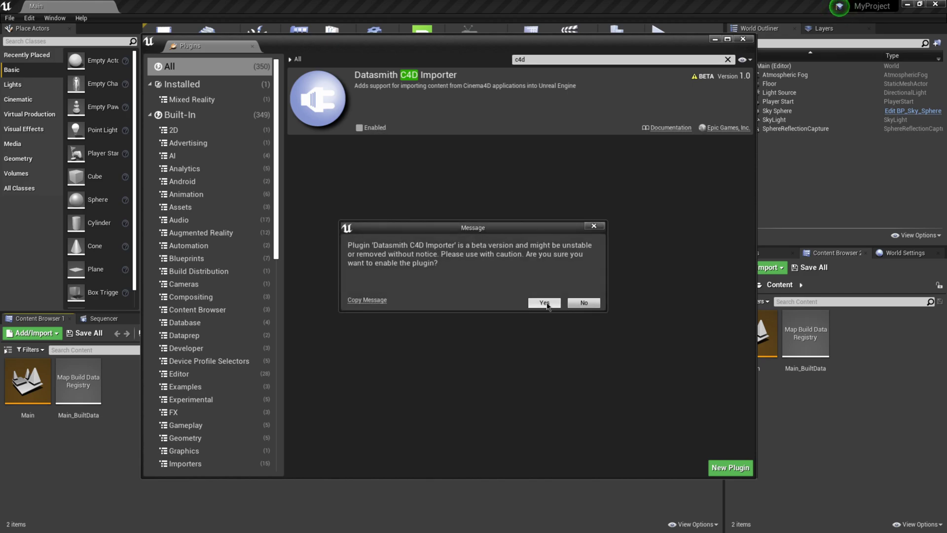
{"action": "left_click", "coordinate": [545, 303]}
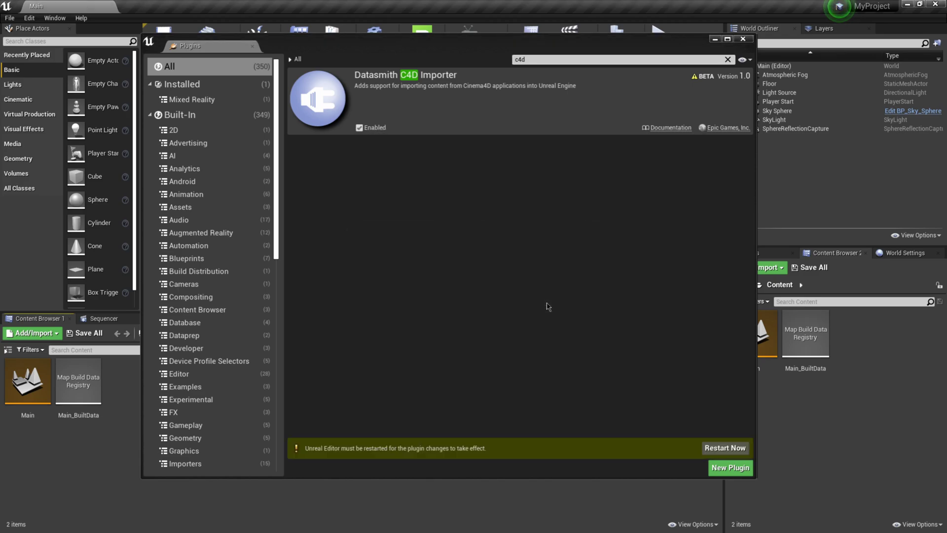
{"action": "left_click", "coordinate": [725, 448]}
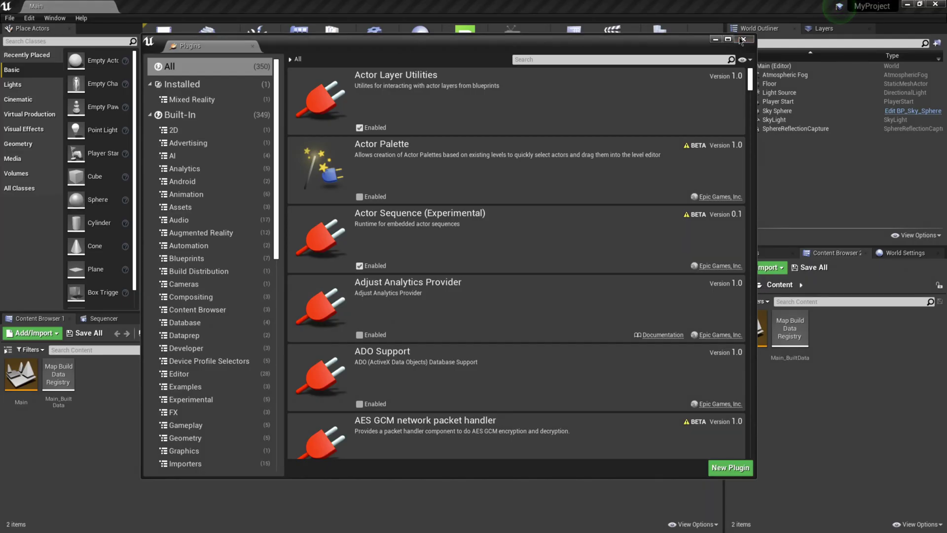
{"action": "left_click", "coordinate": [742, 40]}
{"action": "left_click", "coordinate": [770, 83]}
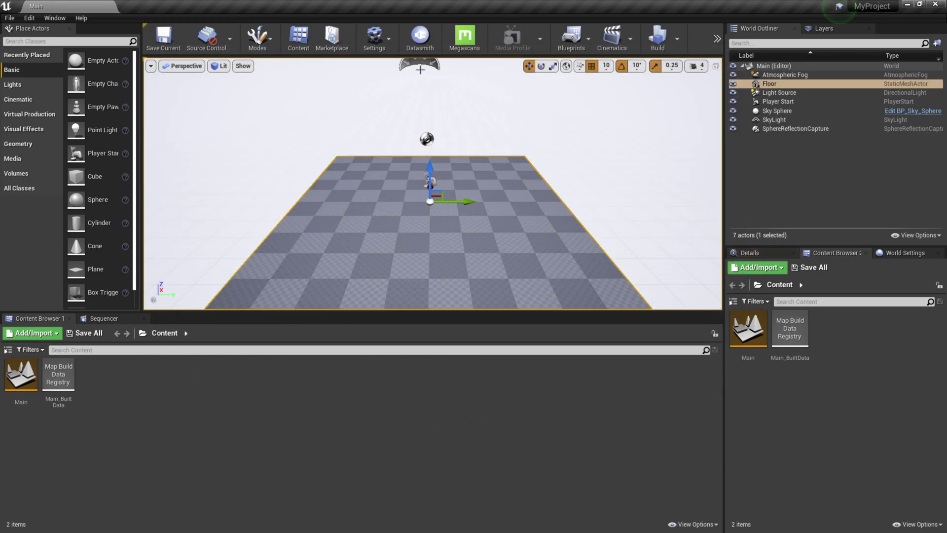
- Import Glow.c4d from the Desktop via Datasmith into the Content folder
{"action": "left_click", "coordinate": [425, 43]}
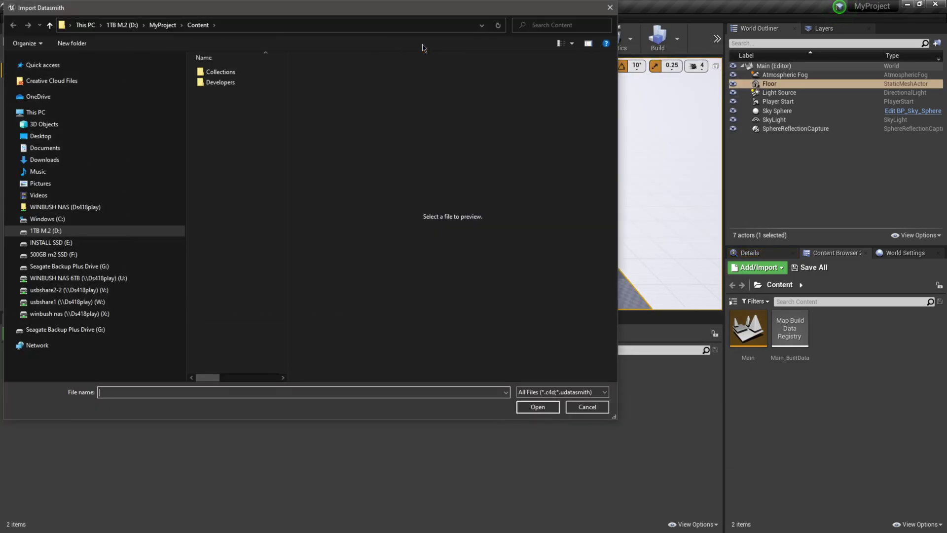
{"action": "left_click", "coordinate": [41, 137]}
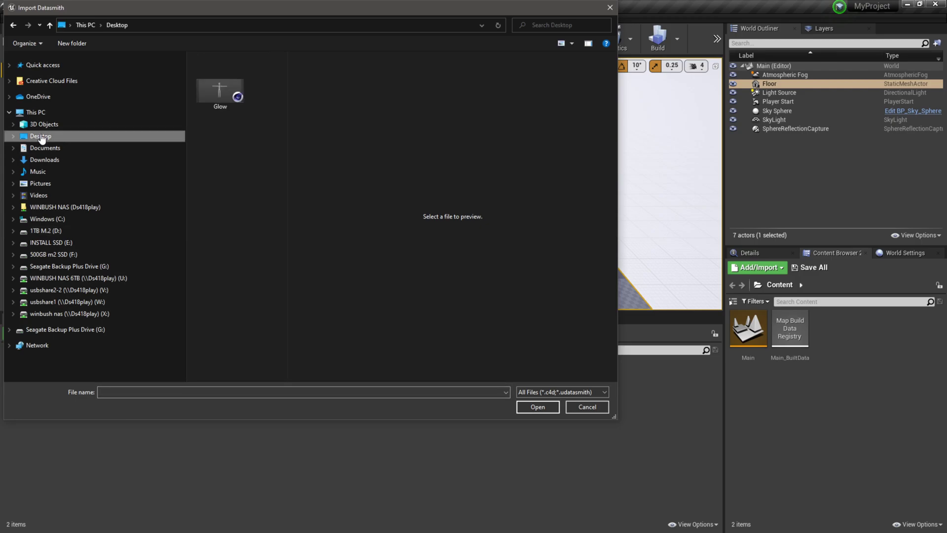
{"action": "left_click", "coordinate": [221, 99]}
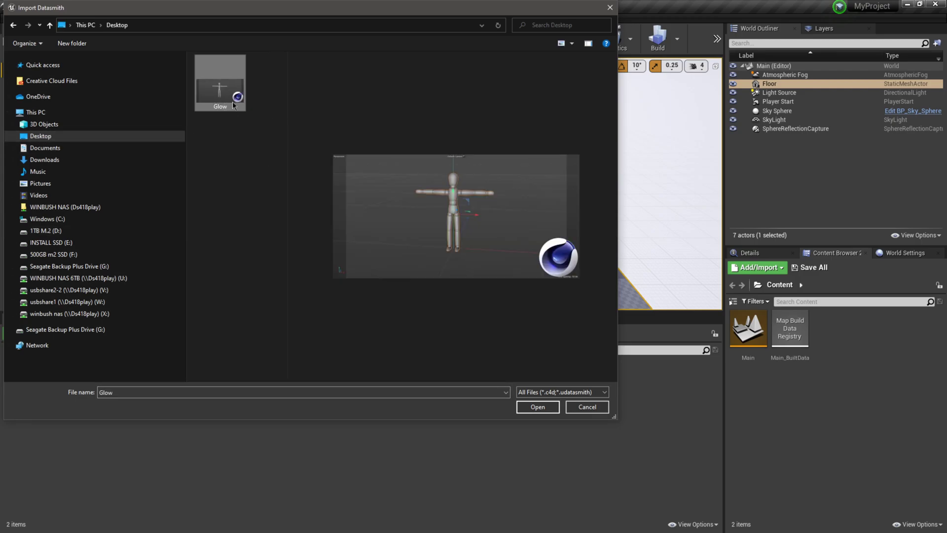
{"action": "left_click", "coordinate": [543, 409]}
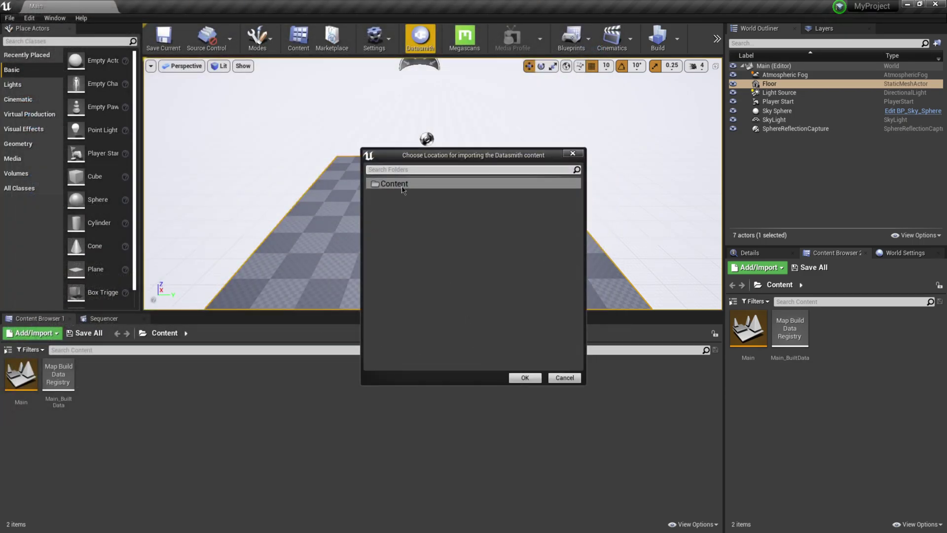
{"action": "left_click", "coordinate": [403, 188]}
{"action": "left_click", "coordinate": [532, 378]}
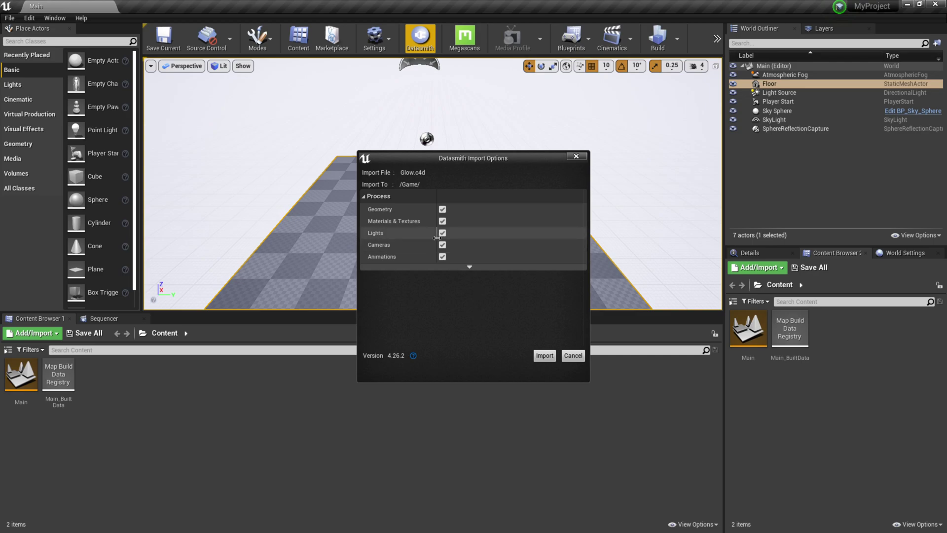
{"action": "left_click", "coordinate": [545, 355]}
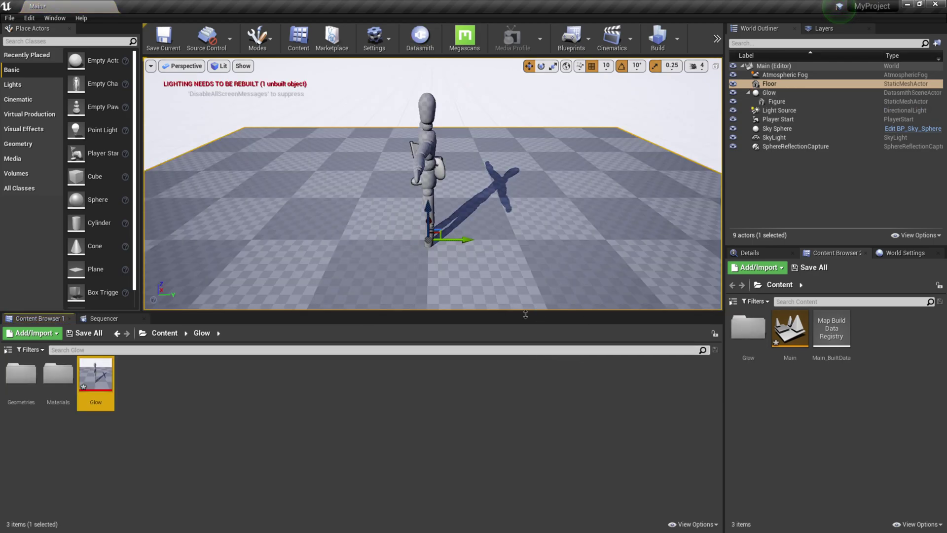
- Apply the Glow material from Content > Glow > Materials to the Figure's Element 0
{"action": "left_click_drag", "start_coordinate": [494, 279], "coordinate": [399, 284], "text": "alt"}
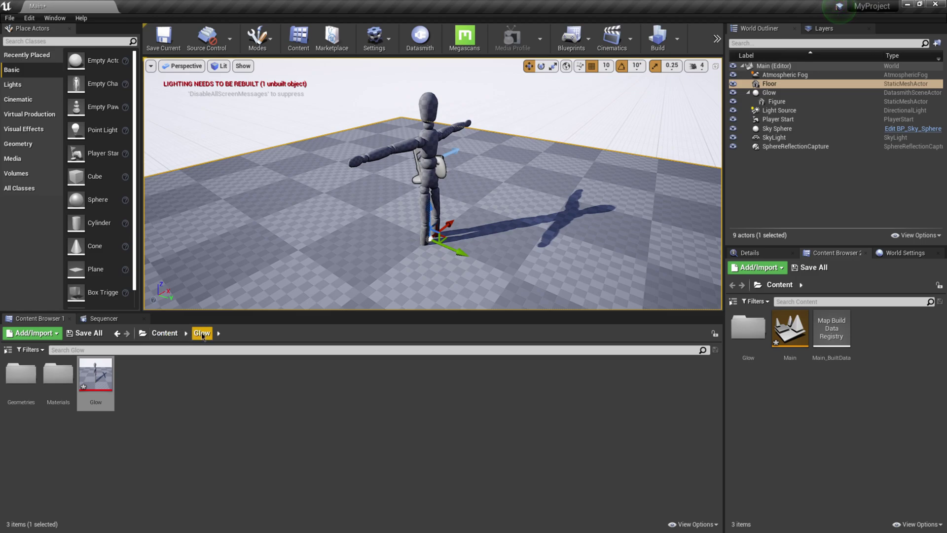
{"action": "double_click", "coordinate": [21, 374]}
{"action": "key", "text": "alt+Left"}
{"action": "left_click", "coordinate": [68, 384]}
{"action": "double_click", "coordinate": [68, 384]}
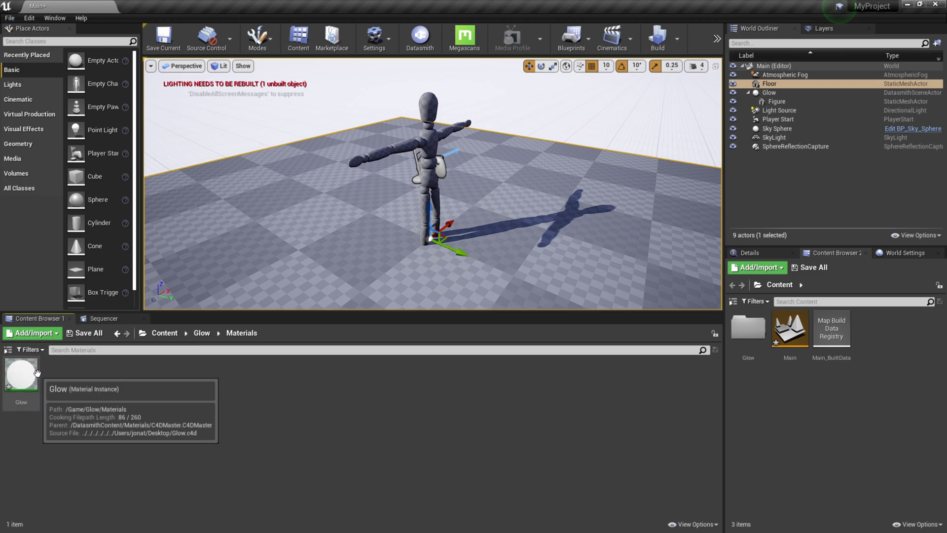
{"action": "left_click", "coordinate": [777, 101]}
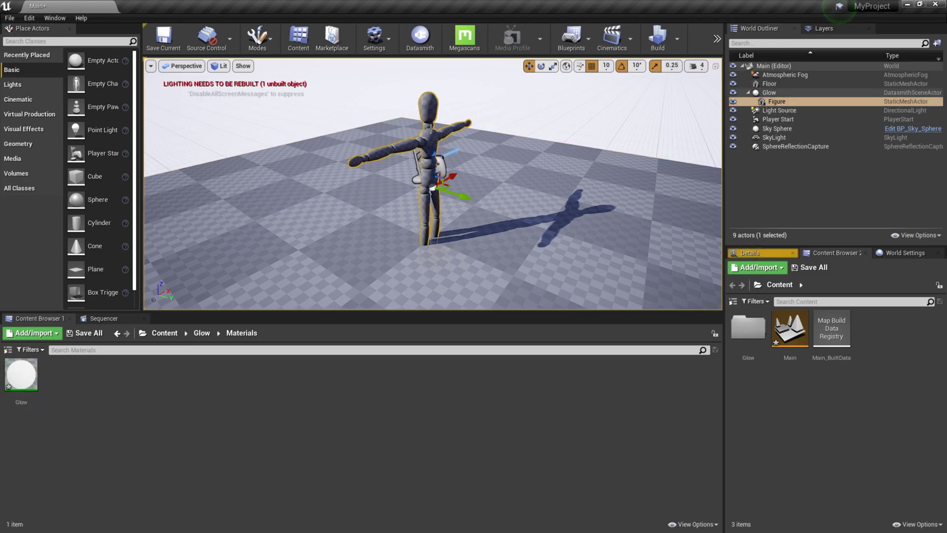
{"action": "left_click", "coordinate": [754, 253]}
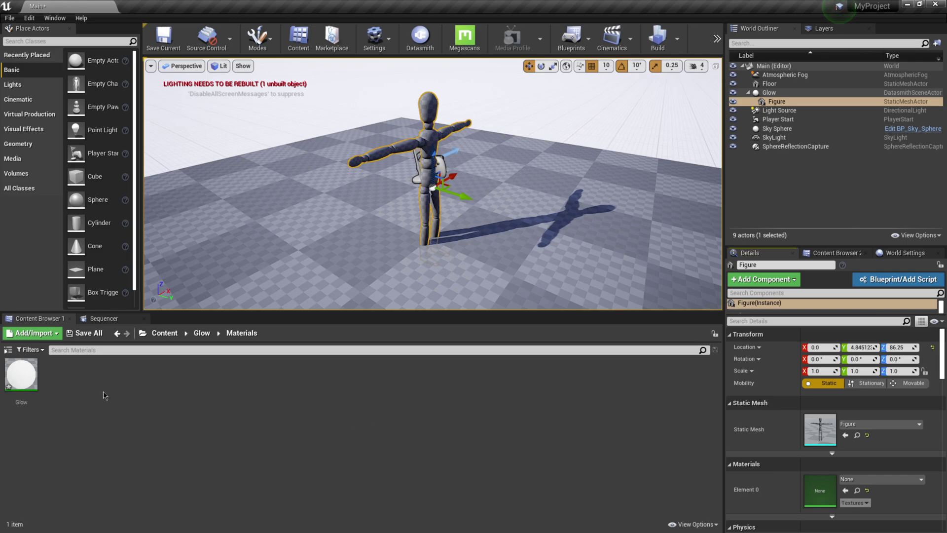
{"action": "left_click_drag", "start_coordinate": [20, 377], "coordinate": [814, 485]}
{"action": "scroll", "coordinate": [437, 176], "scroll_direction": "up", "scroll_amount": 3}
{"action": "left_click_drag", "start_coordinate": [436, 176], "coordinate": [496, 177], "text": "alt"}
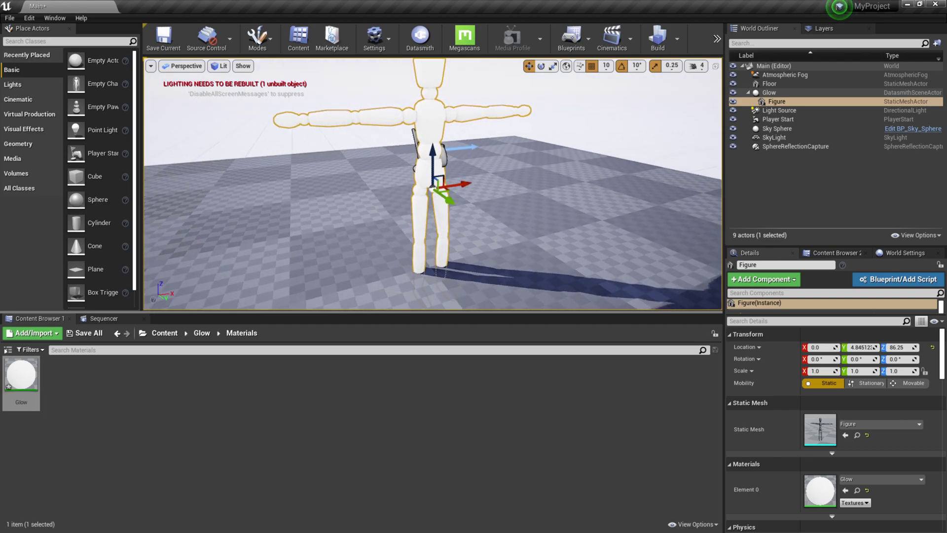
{"action": "left_click", "coordinate": [447, 156]}
- Delete the Player Start and Sky Sphere actors from the level
{"action": "left_click", "coordinate": [795, 146]}
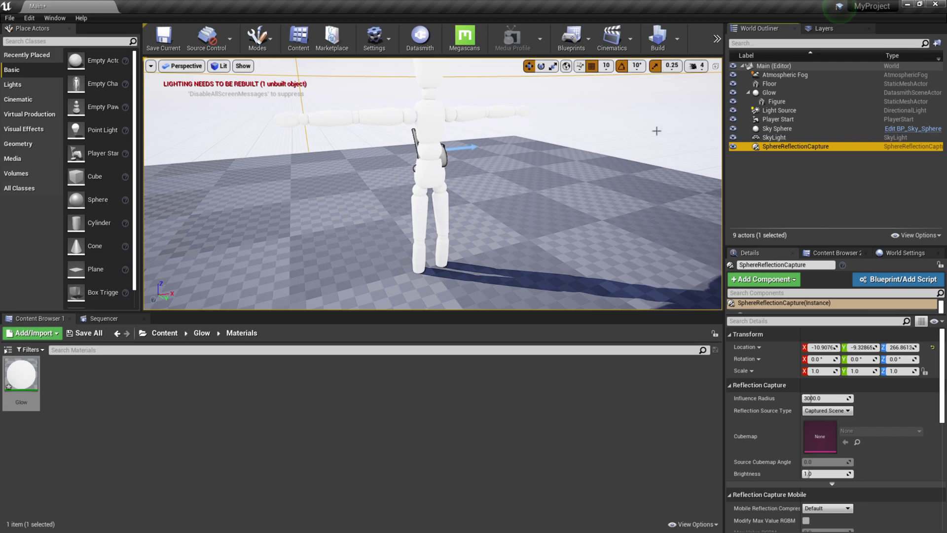
{"action": "left_click", "coordinate": [789, 120]}
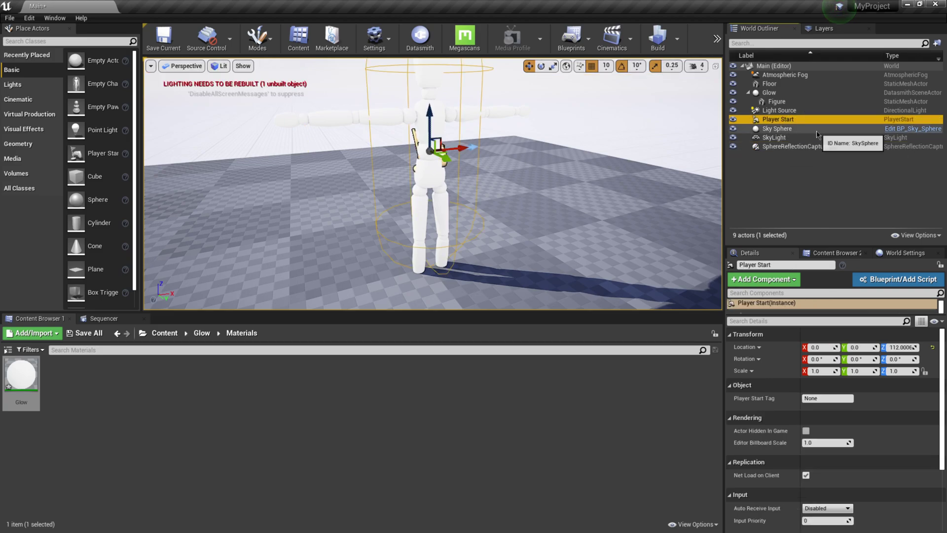
{"action": "key", "text": "Delete"}
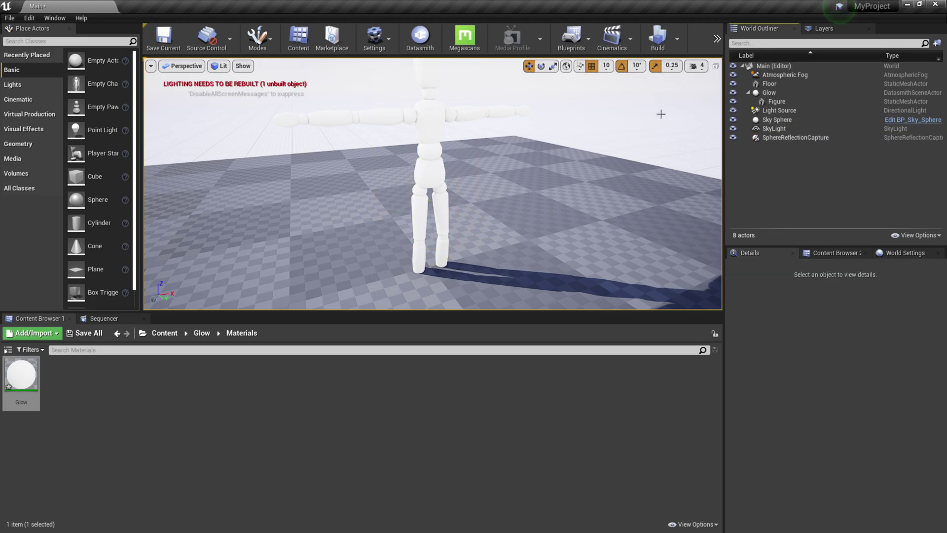
{"action": "left_click", "coordinate": [785, 119]}
{"action": "key", "text": "Delete"}
{"action": "right_click_drag", "start_coordinate": [489, 178], "coordinate": [486, 179]}
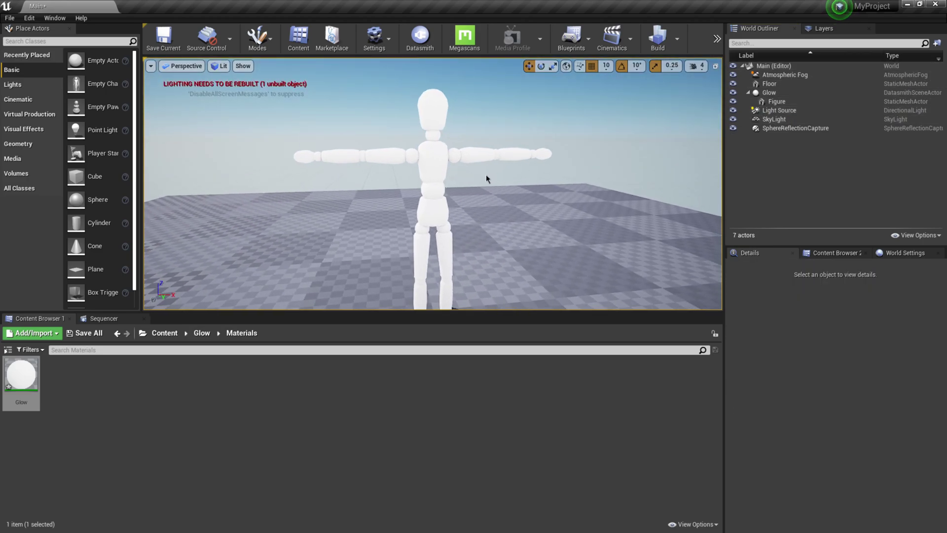
{"action": "left_click", "coordinate": [440, 168]}
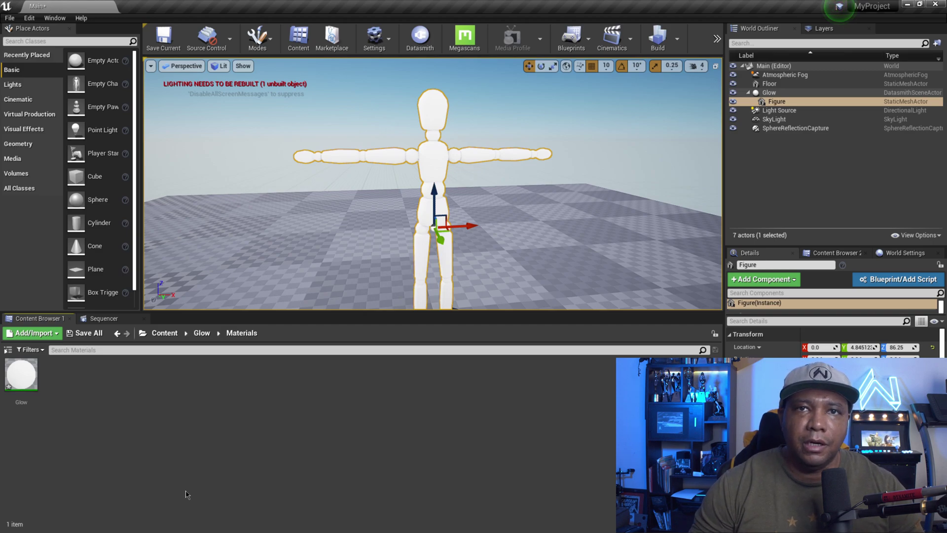
- Add a level sequence from the Cinematics menu and save it as NewLevelSequence
{"action": "left_click", "coordinate": [614, 43]}
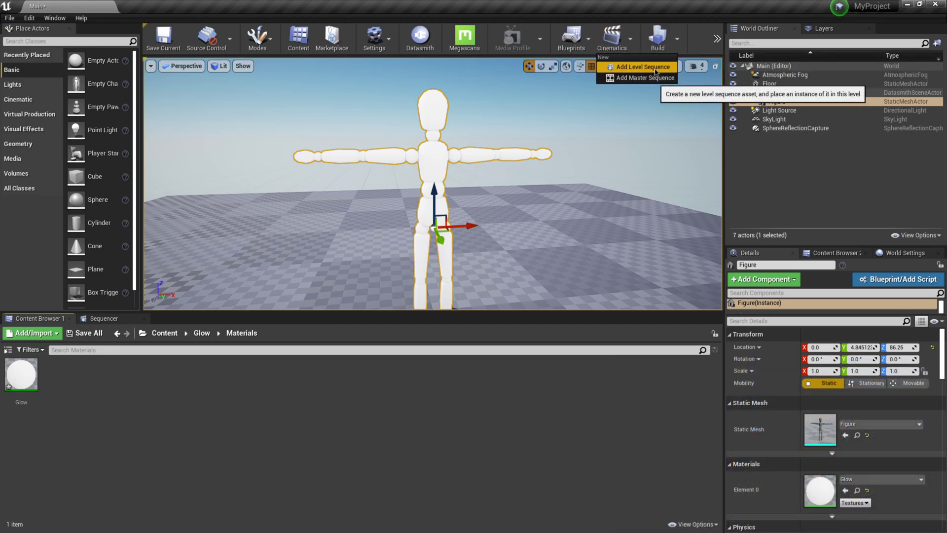
{"action": "left_click", "coordinate": [655, 71]}
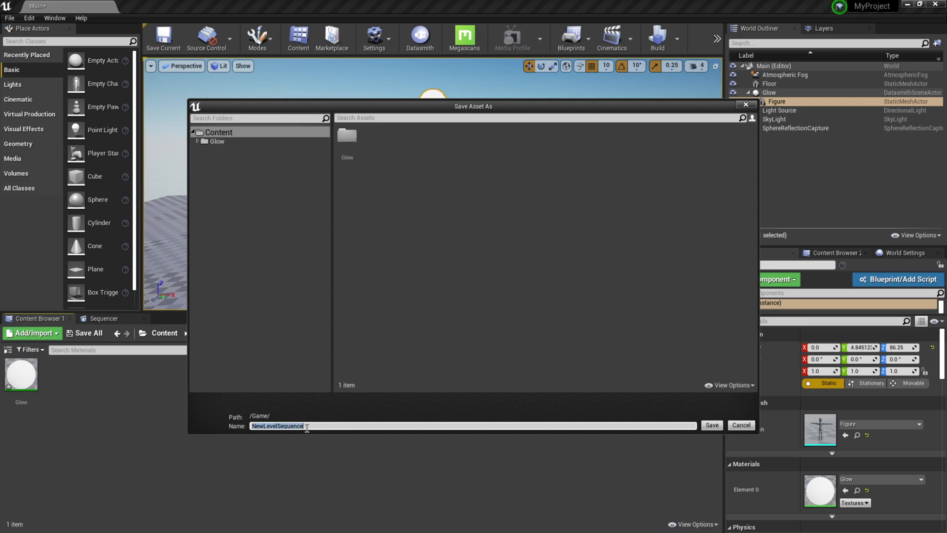
{"action": "left_click", "coordinate": [710, 426]}
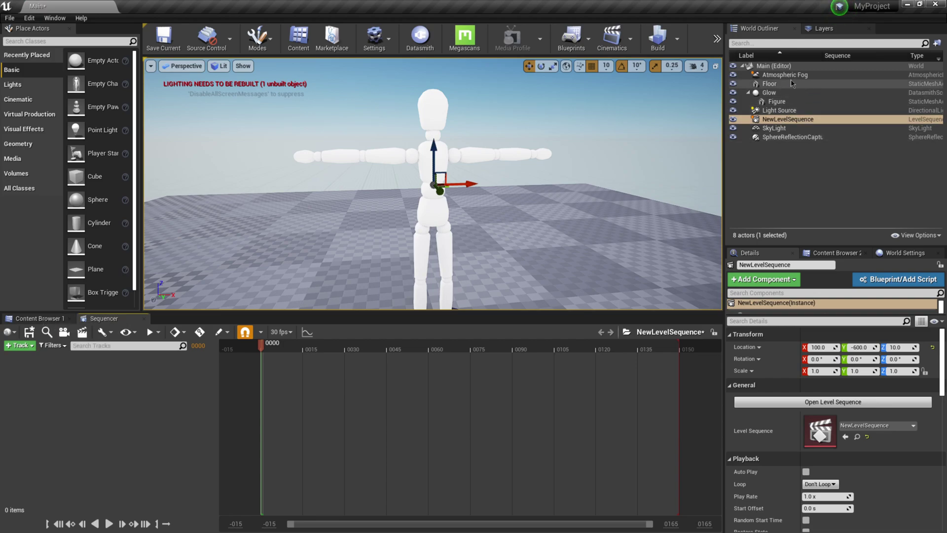
- Add the Figure to the sequence with a StaticMeshComponent0 track
{"action": "left_click", "coordinate": [776, 101]}
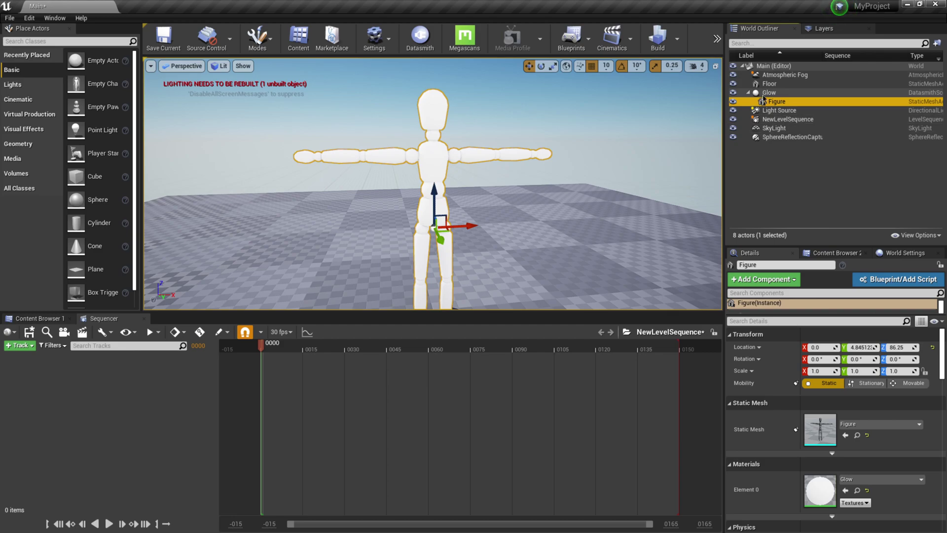
{"action": "left_click_drag", "start_coordinate": [780, 105], "coordinate": [125, 400]}
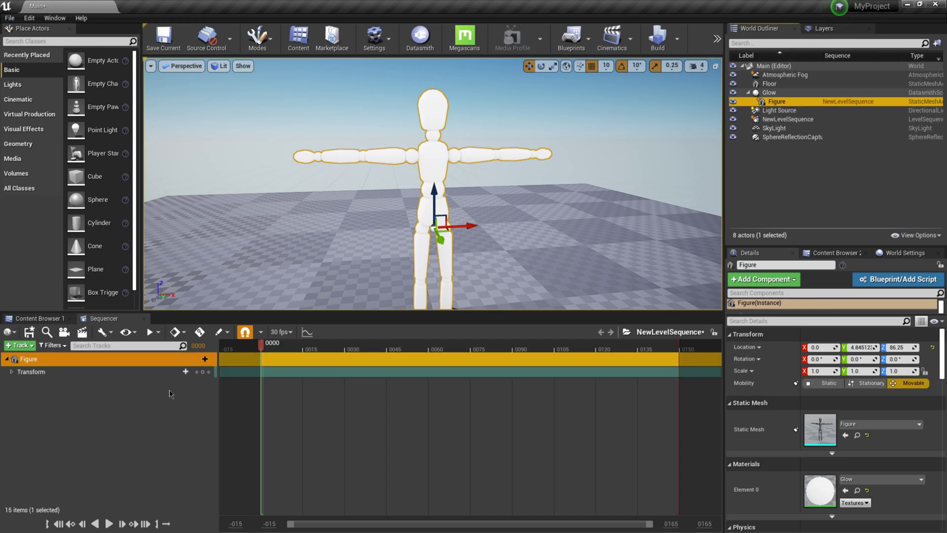
{"action": "left_click", "coordinate": [77, 364]}
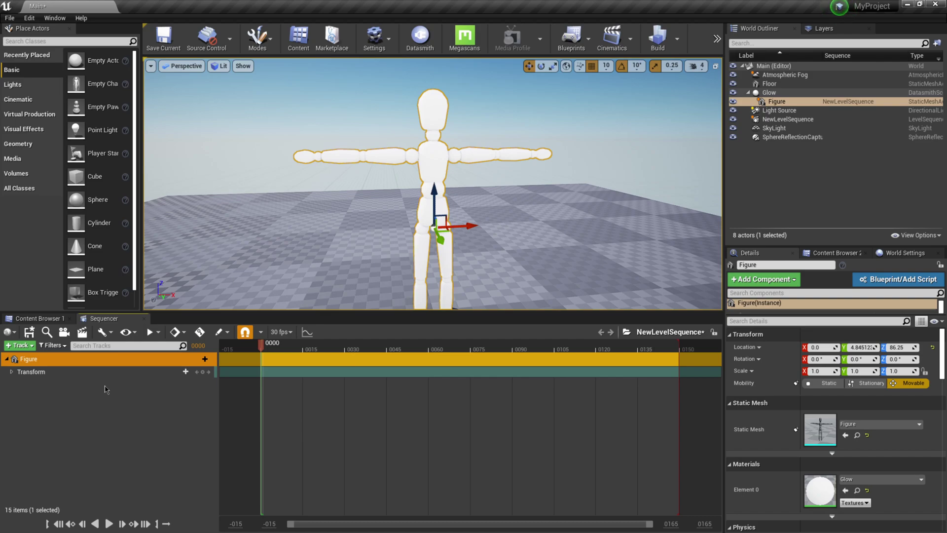
{"action": "left_click", "coordinate": [200, 360]}
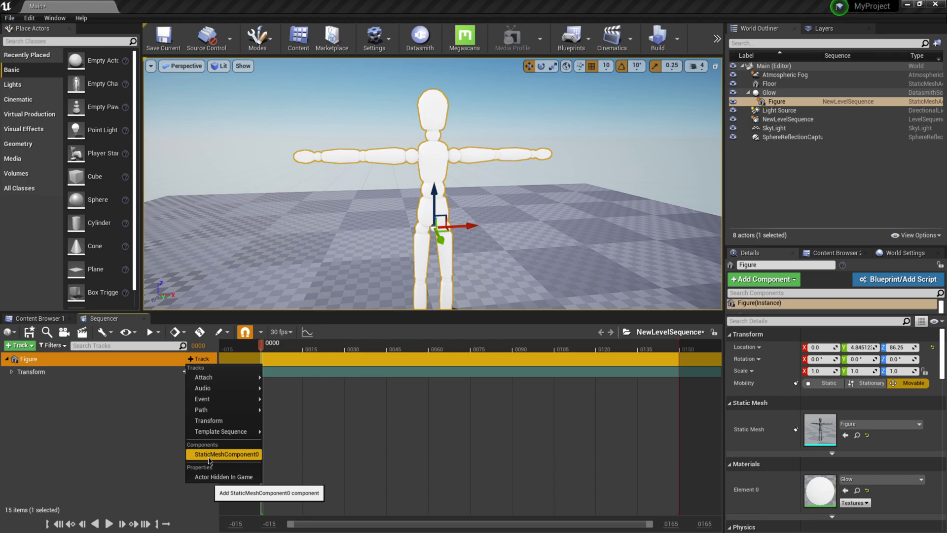
{"action": "left_click", "coordinate": [244, 456]}
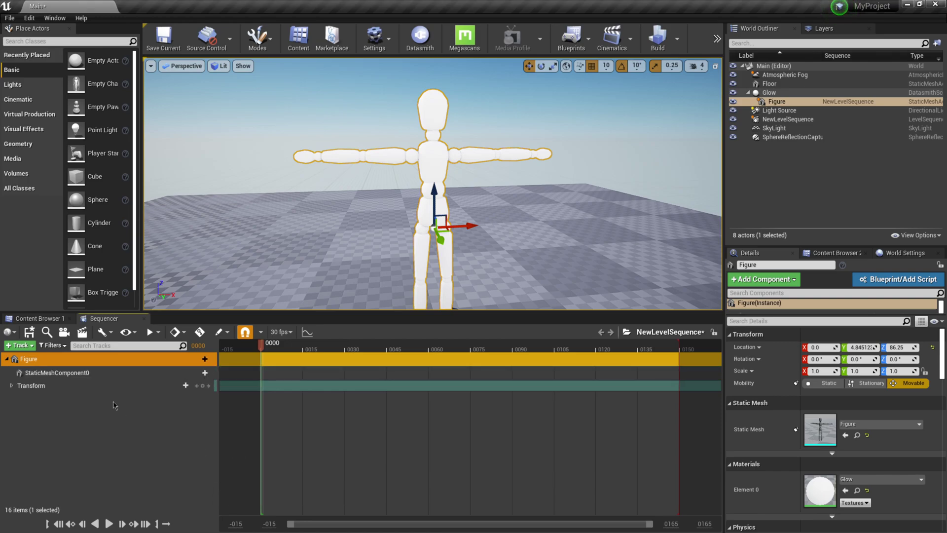
- Add a Material Element 0 track to StaticMeshComponent0 and show the Glow Materials folder
{"action": "left_click", "coordinate": [199, 375]}
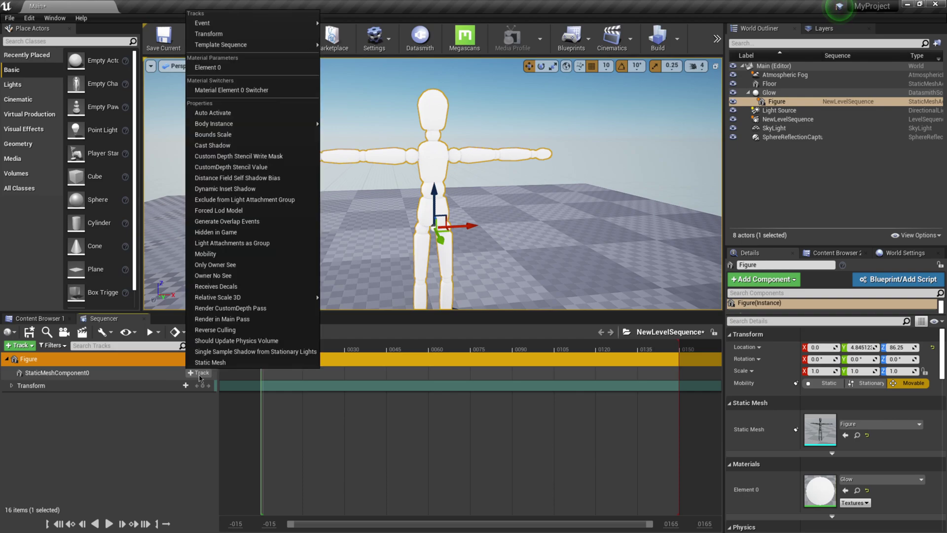
{"action": "left_click", "coordinate": [218, 68]}
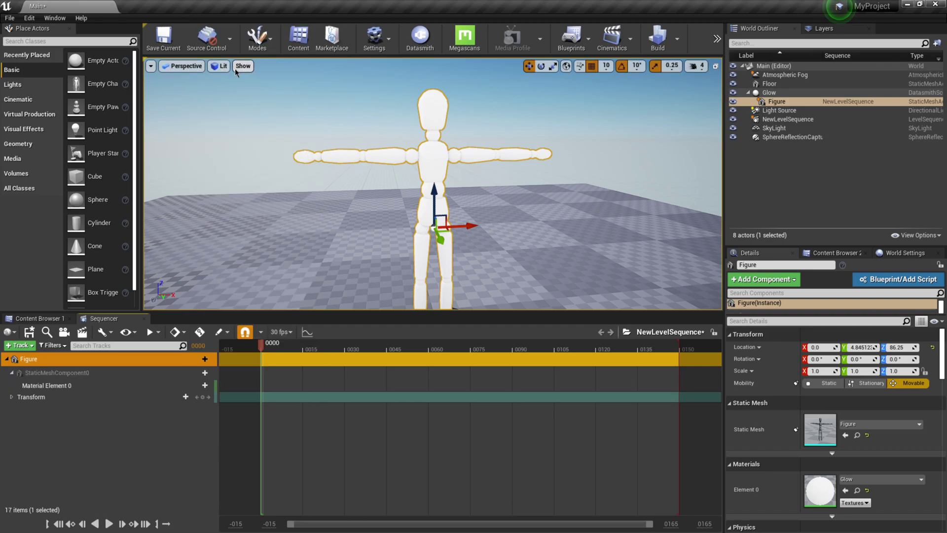
{"action": "left_click", "coordinate": [90, 387]}
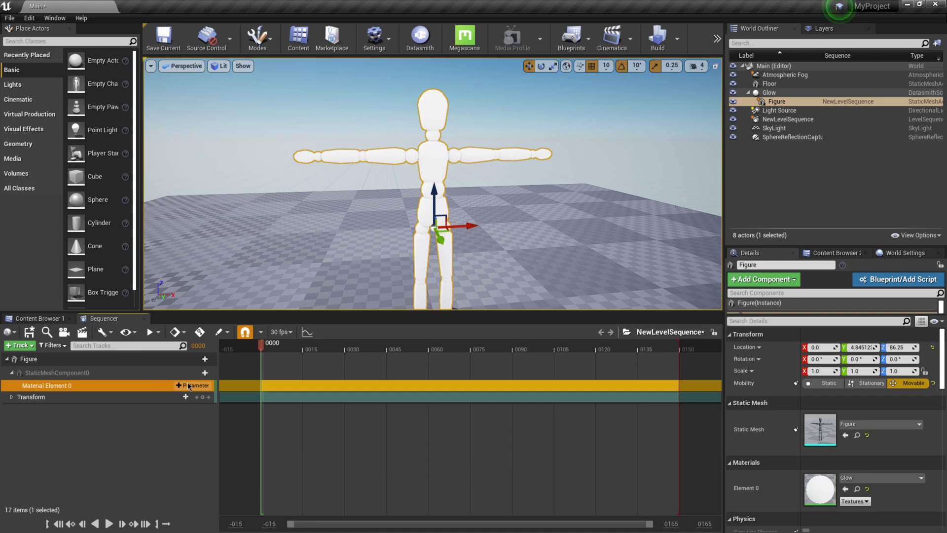
{"action": "left_click", "coordinate": [37, 318]}
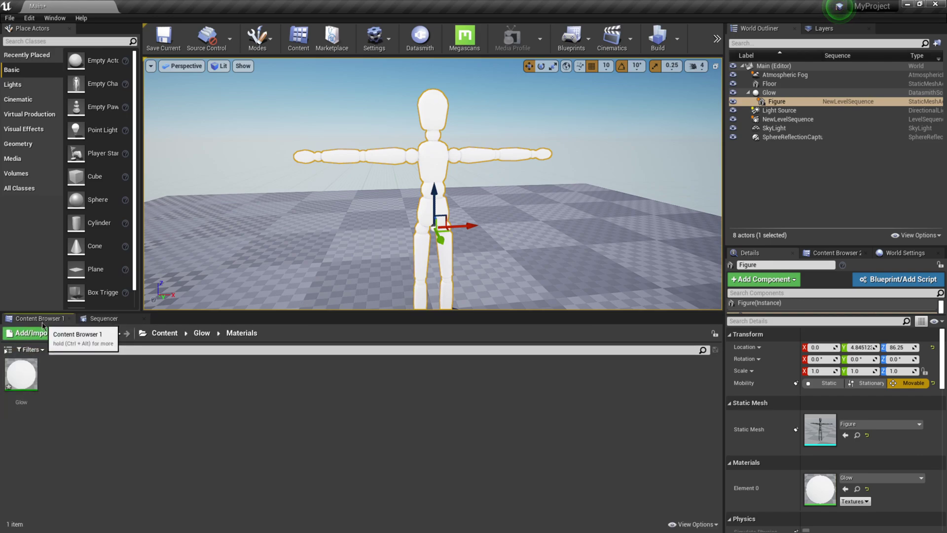
{"action": "double_click", "coordinate": [27, 384]}
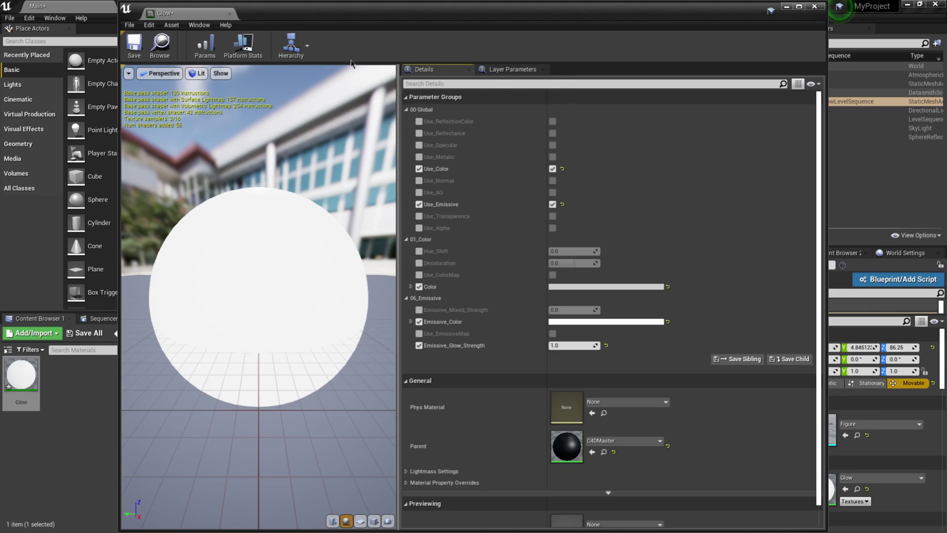
{"action": "left_click", "coordinate": [291, 45]}
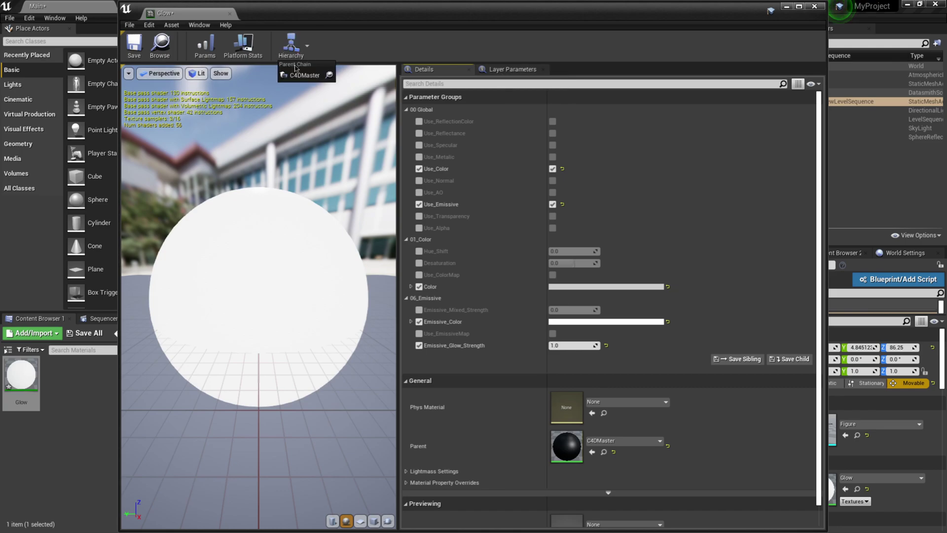
{"action": "left_click", "coordinate": [296, 74]}
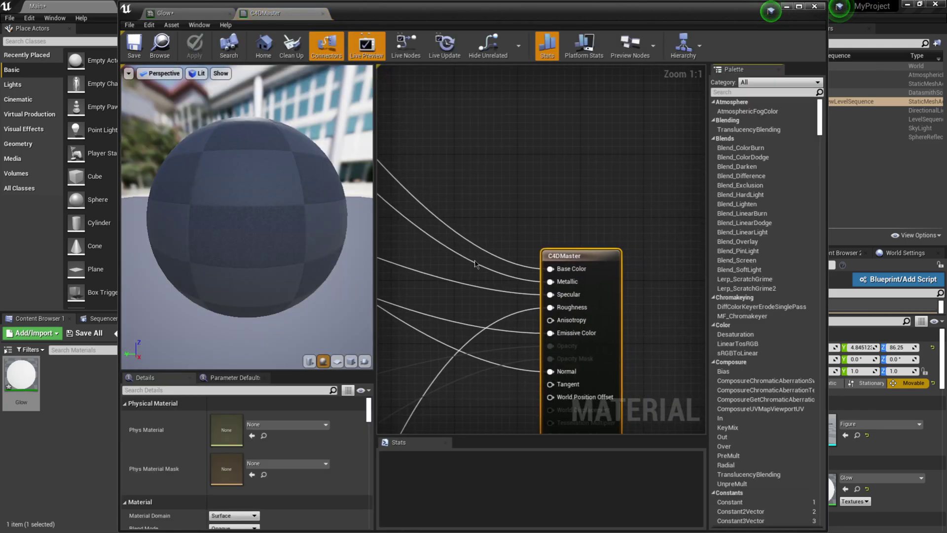
{"action": "scroll", "coordinate": [475, 263], "scroll_direction": "up", "scroll_amount": 12}
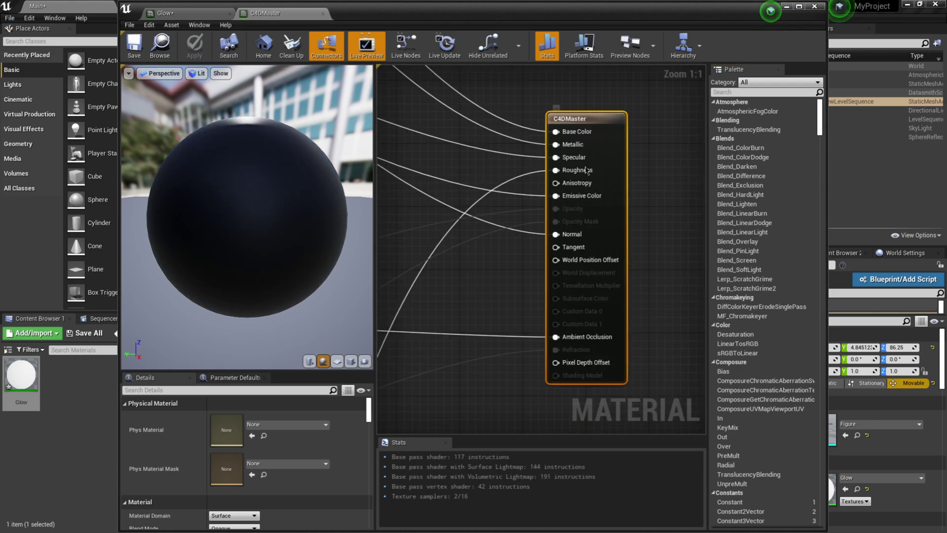
{"action": "scroll", "coordinate": [516, 232], "scroll_direction": "down", "scroll_amount": 4}
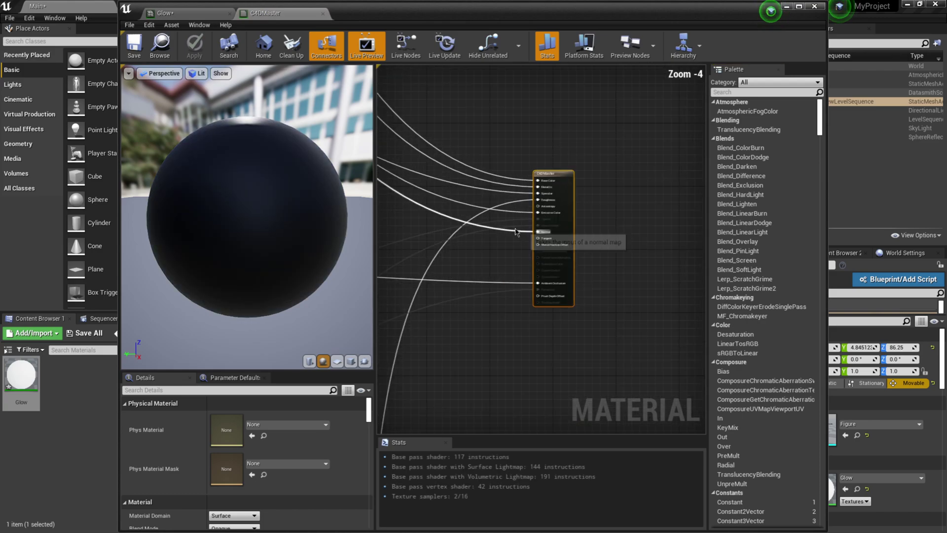
{"action": "scroll", "coordinate": [515, 232], "scroll_direction": "down", "scroll_amount": 8}
{"action": "right_click_drag", "start_coordinate": [518, 261], "coordinate": [626, 337]}
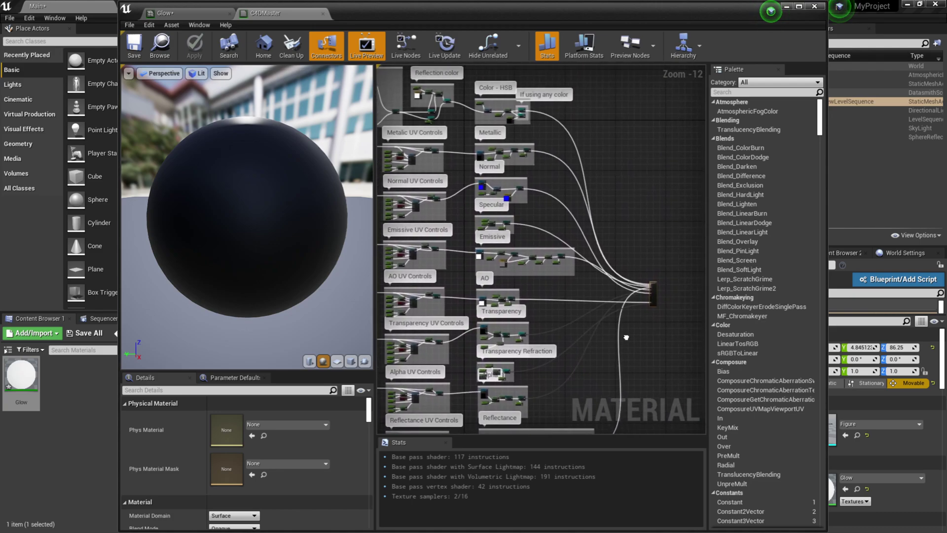
{"action": "scroll", "coordinate": [592, 338], "scroll_direction": "up", "scroll_amount": 1}
{"action": "scroll", "coordinate": [572, 339], "scroll_direction": "up", "scroll_amount": 1}
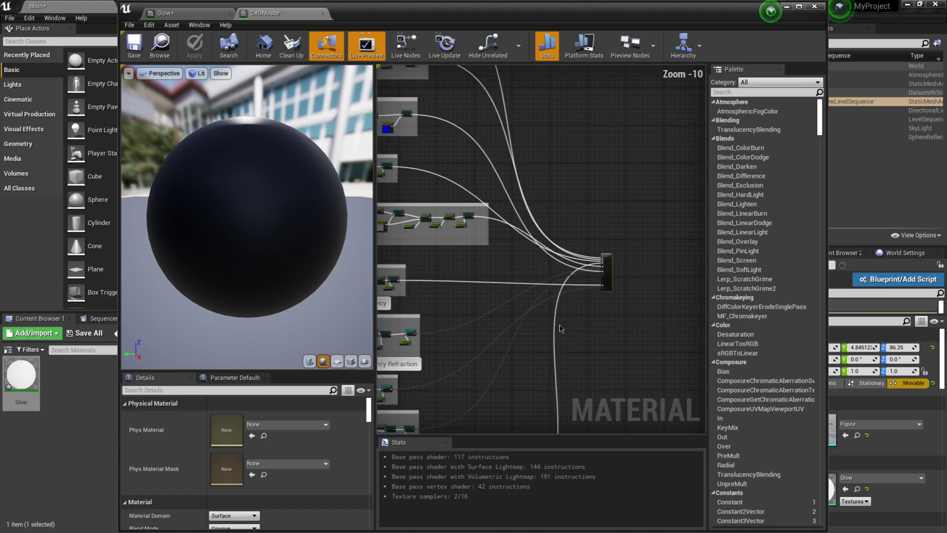
{"action": "scroll", "coordinate": [566, 323], "scroll_direction": "up", "scroll_amount": 6}
{"action": "right_click_drag", "start_coordinate": [617, 254], "coordinate": [507, 349]}
{"action": "scroll", "coordinate": [523, 333], "scroll_direction": "up", "scroll_amount": 2}
{"action": "left_click", "coordinate": [185, 14]}
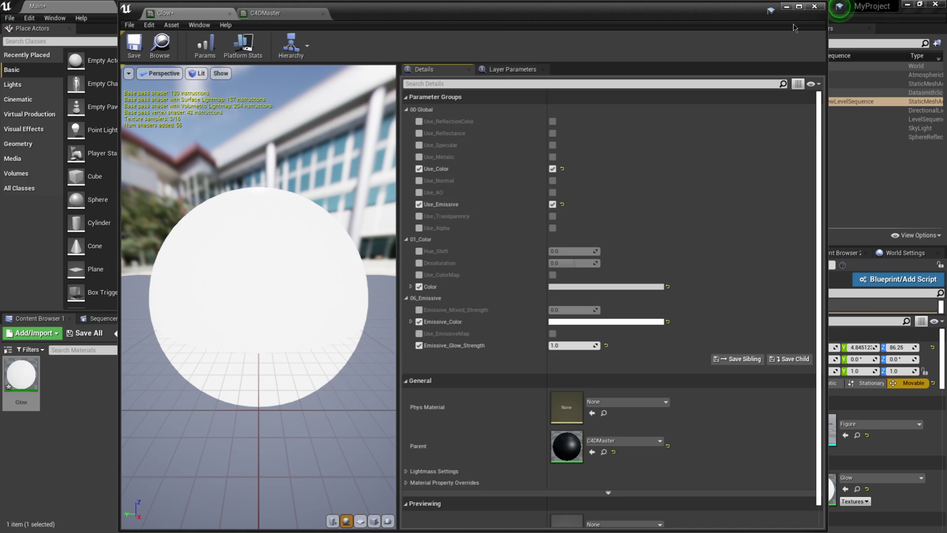
{"action": "left_click", "coordinate": [814, 7]}
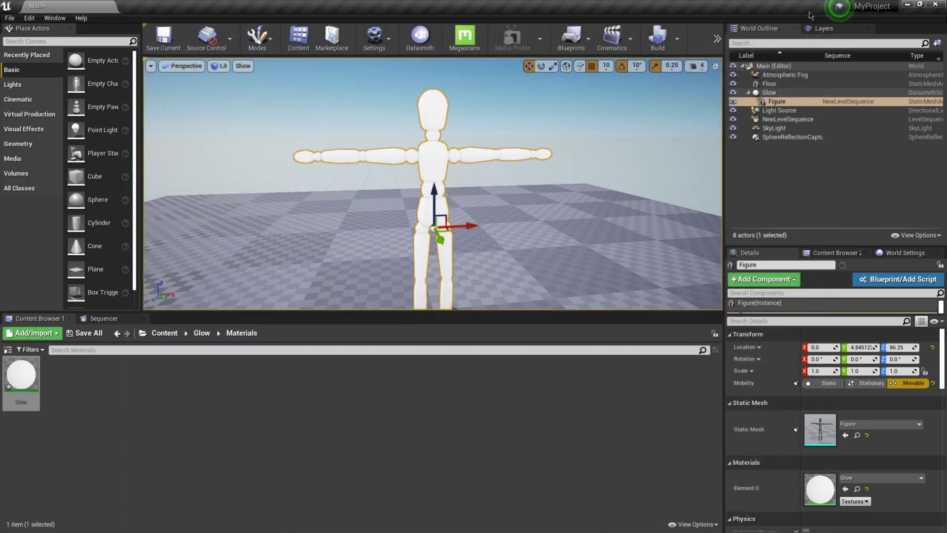
- In Sequencer, add the Emissive_Glow_Strength parameter under Material Element 0
{"action": "left_click", "coordinate": [105, 318]}
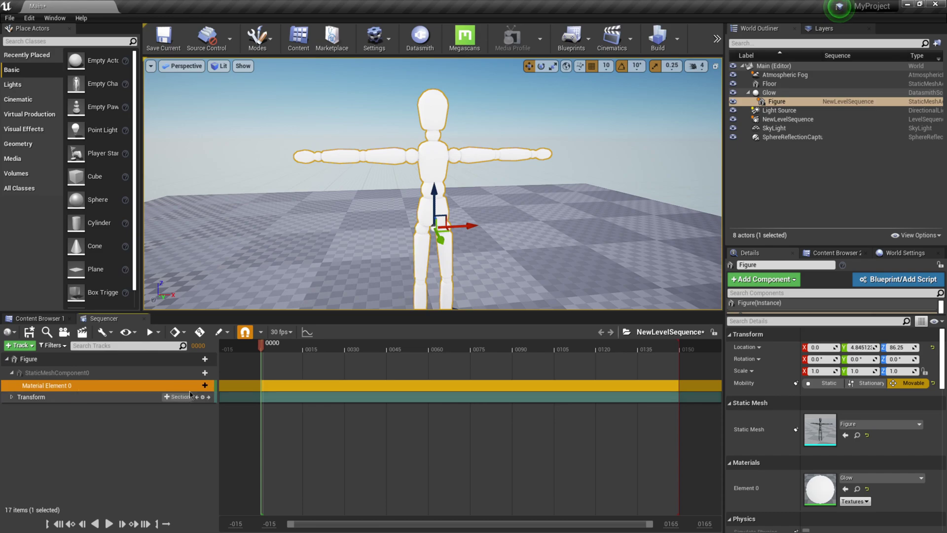
{"action": "left_click", "coordinate": [193, 390]}
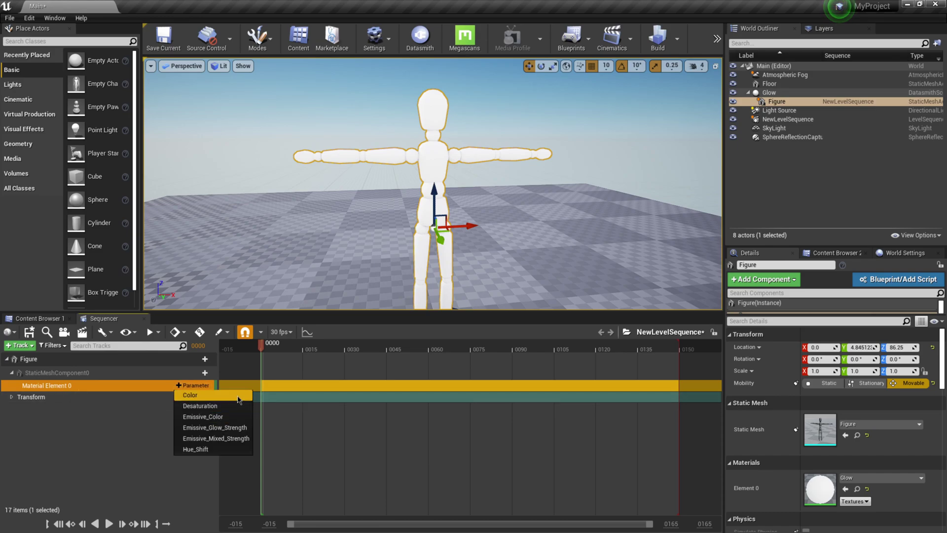
{"action": "left_click", "coordinate": [239, 431]}
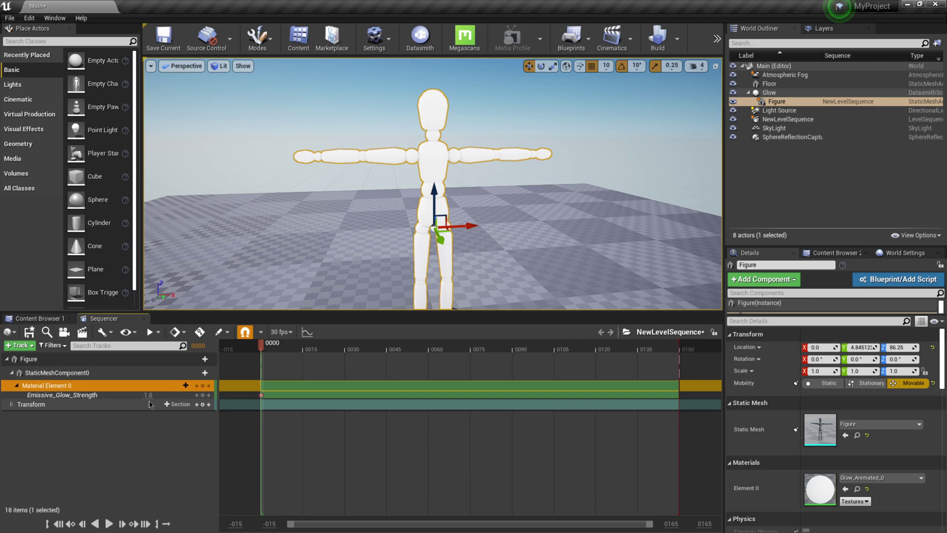
- Key Emissive_Glow_Strength at 20 on frame 0 and 0 on frame 90, then play from the start
{"action": "mouse_move", "coordinate": [157, 395]}
{"action": "left_mouse_down"}
{"action": "mouse_move", "coordinate": [178, 394]}
{"action": "mouse_move", "coordinate": [166, 394]}
{"action": "left_mouse_up"}
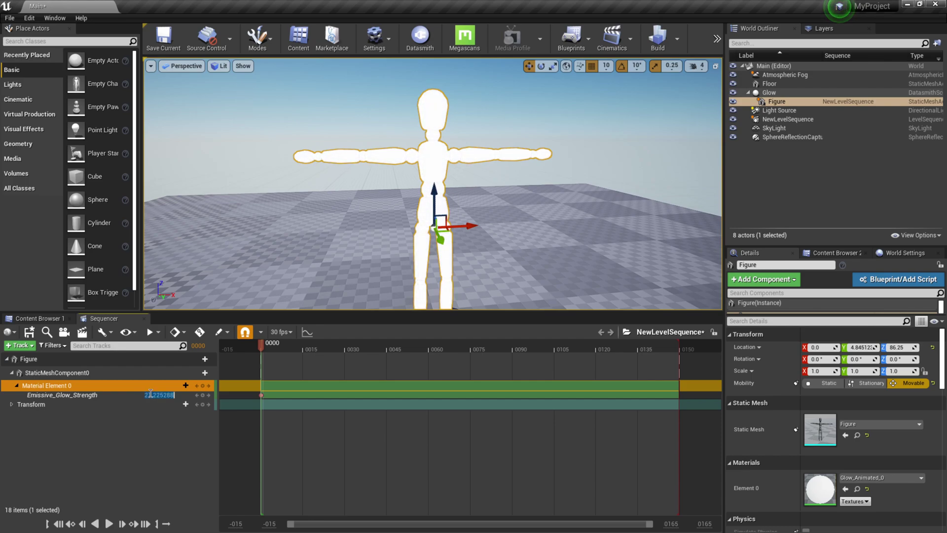
{"action": "left_click_drag", "start_coordinate": [150, 393], "coordinate": [150, 394]}
{"action": "left_click", "coordinate": [513, 349]}
{"action": "left_click", "coordinate": [150, 394]}
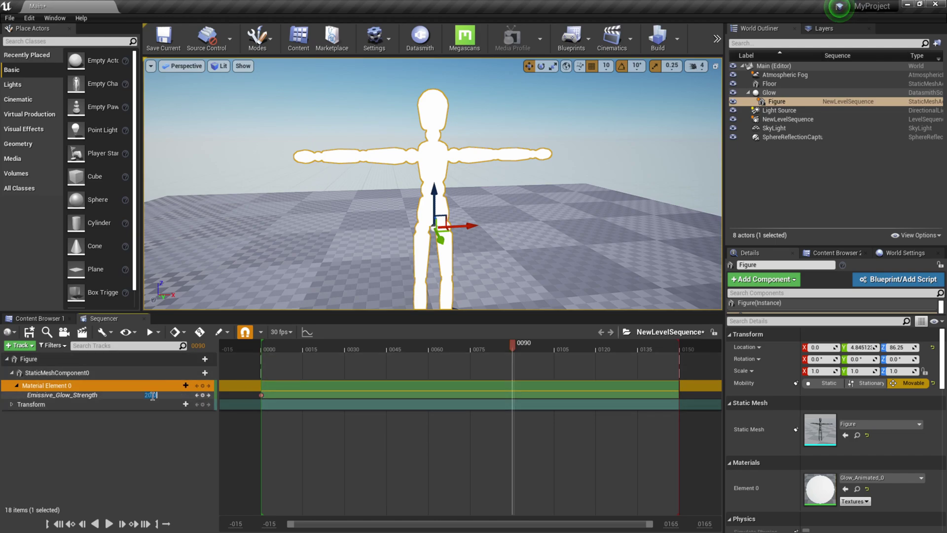
{"action": "type", "text": "0"}
{"action": "key", "text": "Return"}
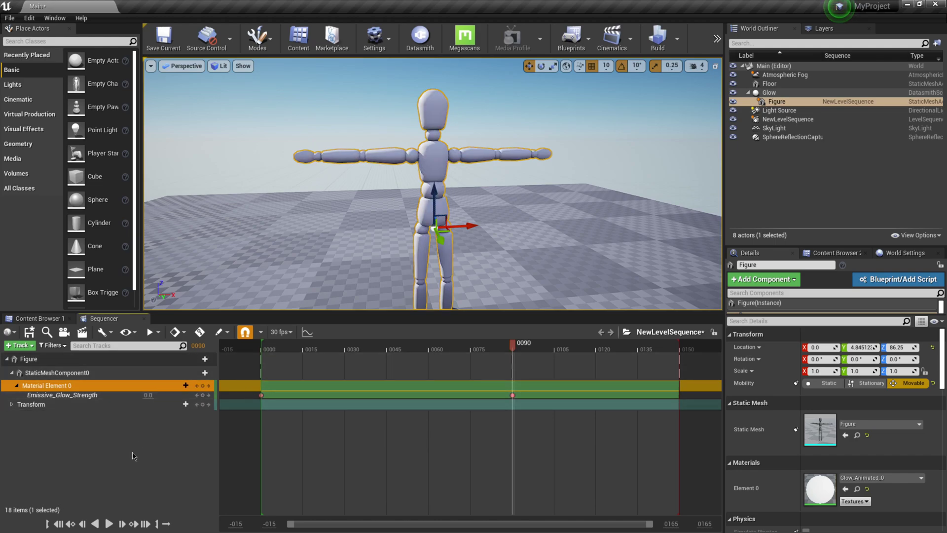
{"action": "left_click", "coordinate": [71, 523]}
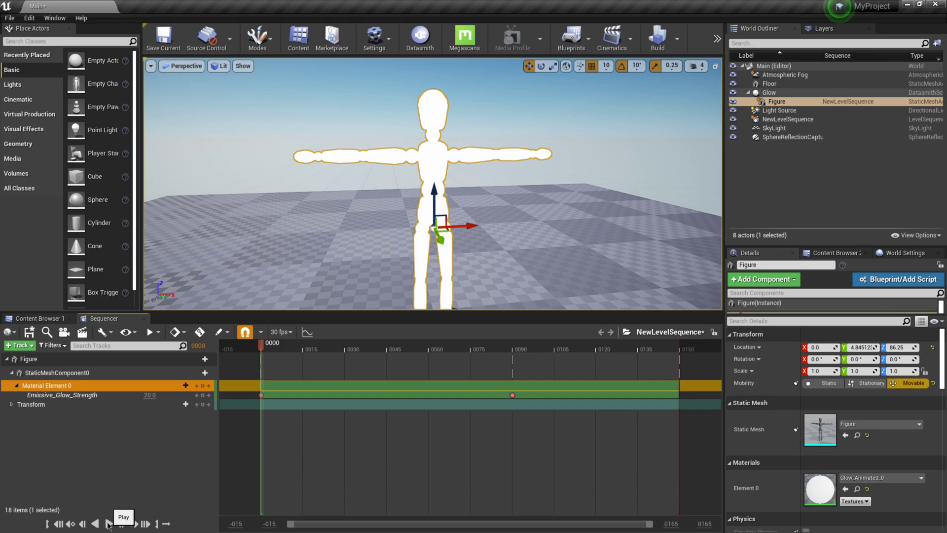
{"action": "left_click", "coordinate": [109, 524]}
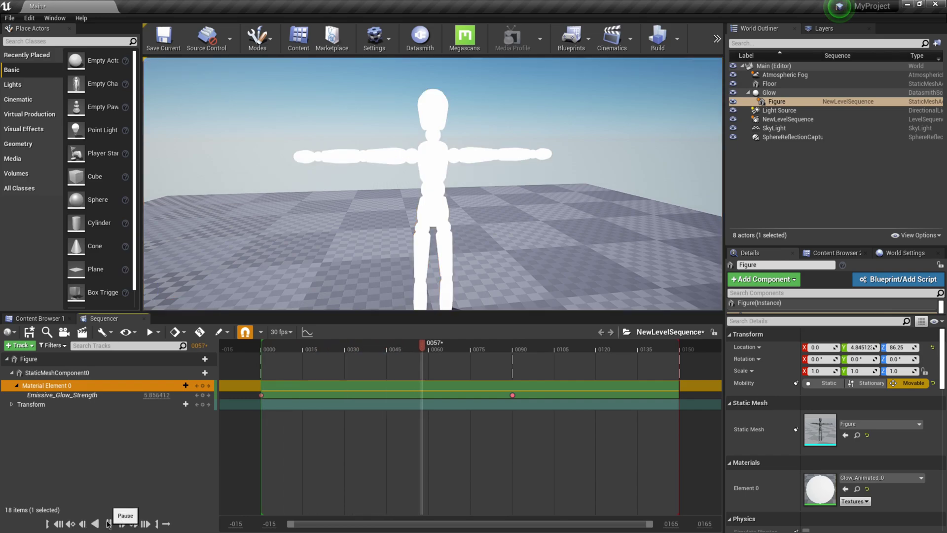